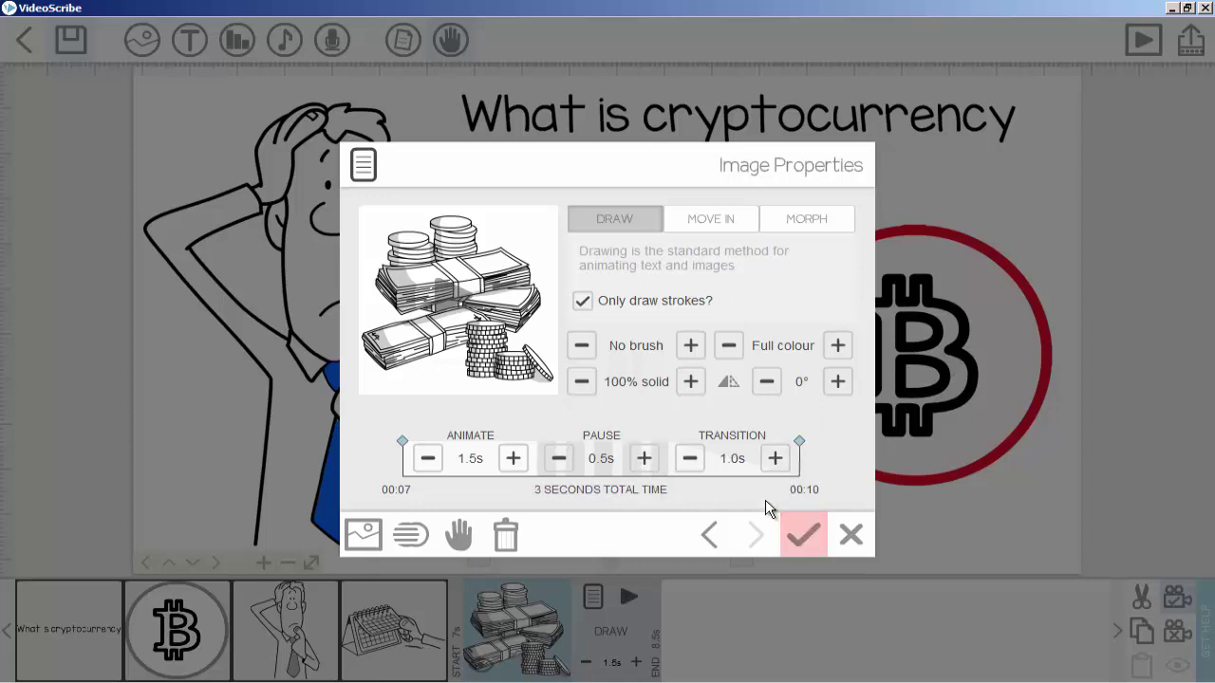
Apply the money stack's image properties and bring an empty area of the canvas into view for a new scene.
{"action": "left_click", "coordinate": [800, 531]}
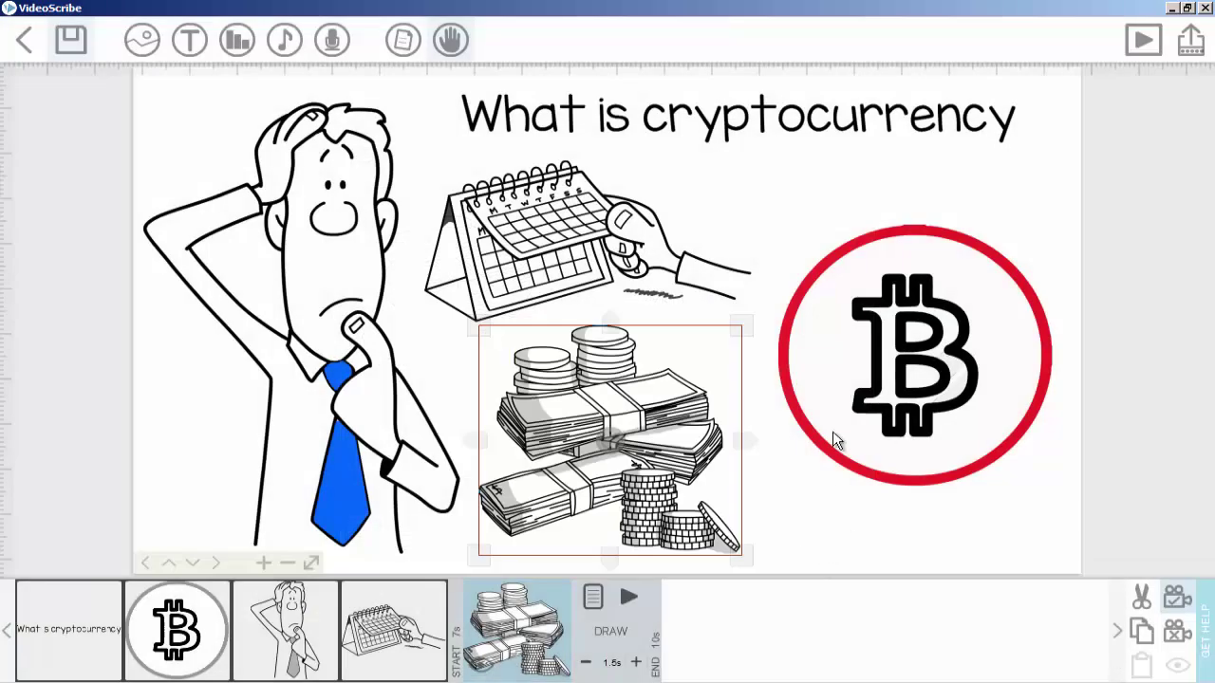
{"action": "left_click", "coordinate": [827, 532]}
{"action": "mouse_move", "coordinate": [826, 531]}
{"action": "left_mouse_down"}
{"action": "mouse_move", "coordinate": [832, 369]}
{"action": "mouse_move", "coordinate": [797, 186]}
{"action": "left_mouse_up"}
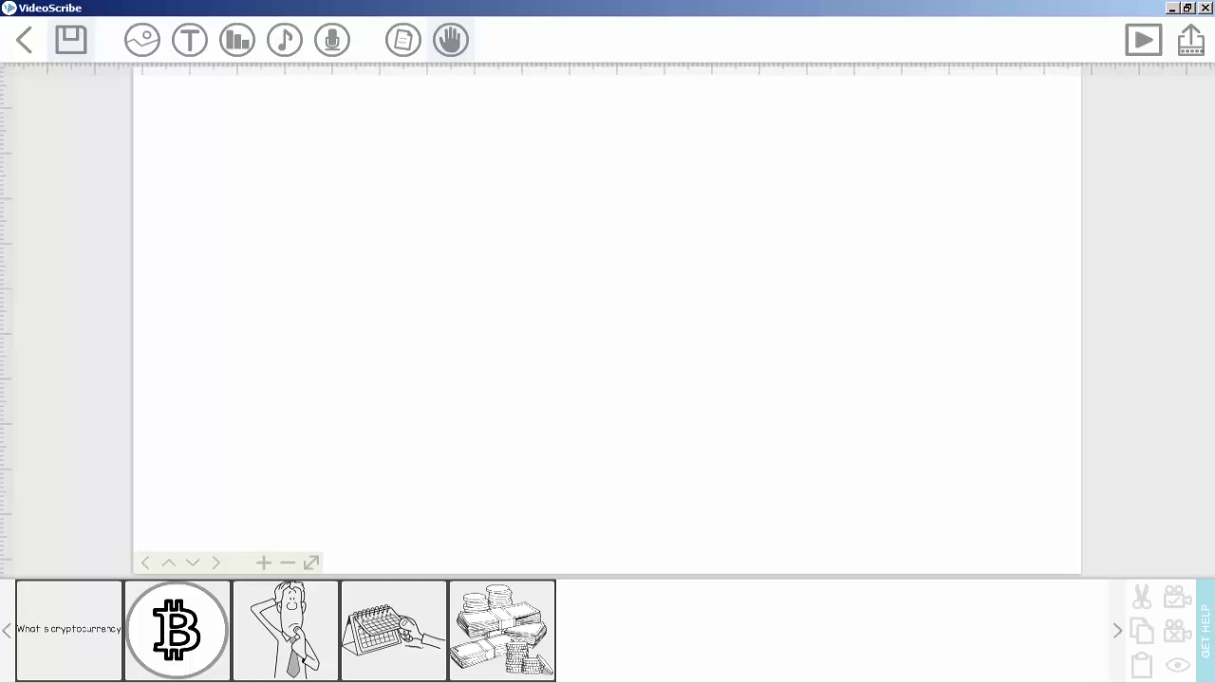
Check the script's introduction in WordCounter in the browser and search the Doodle SVG Pack folder for .png files.
{"action": "triple_click", "coordinate": [248, 291]}
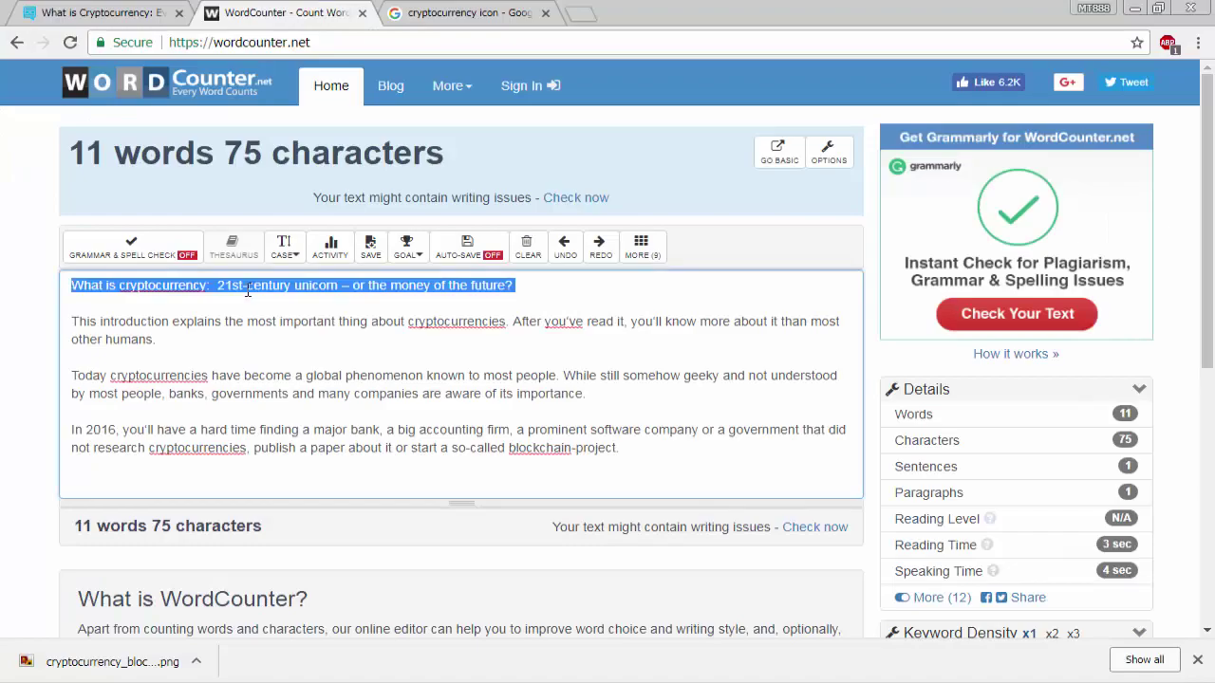
{"action": "left_click", "coordinate": [156, 338]}
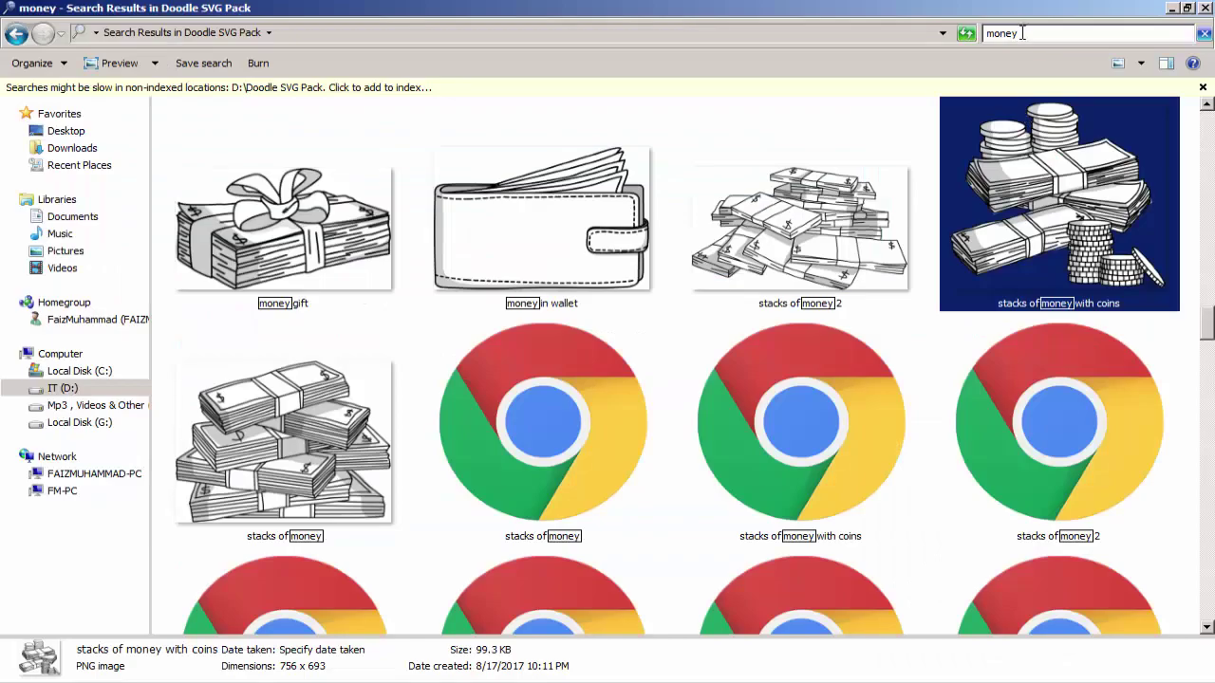
{"action": "left_click", "coordinate": [1022, 34]}
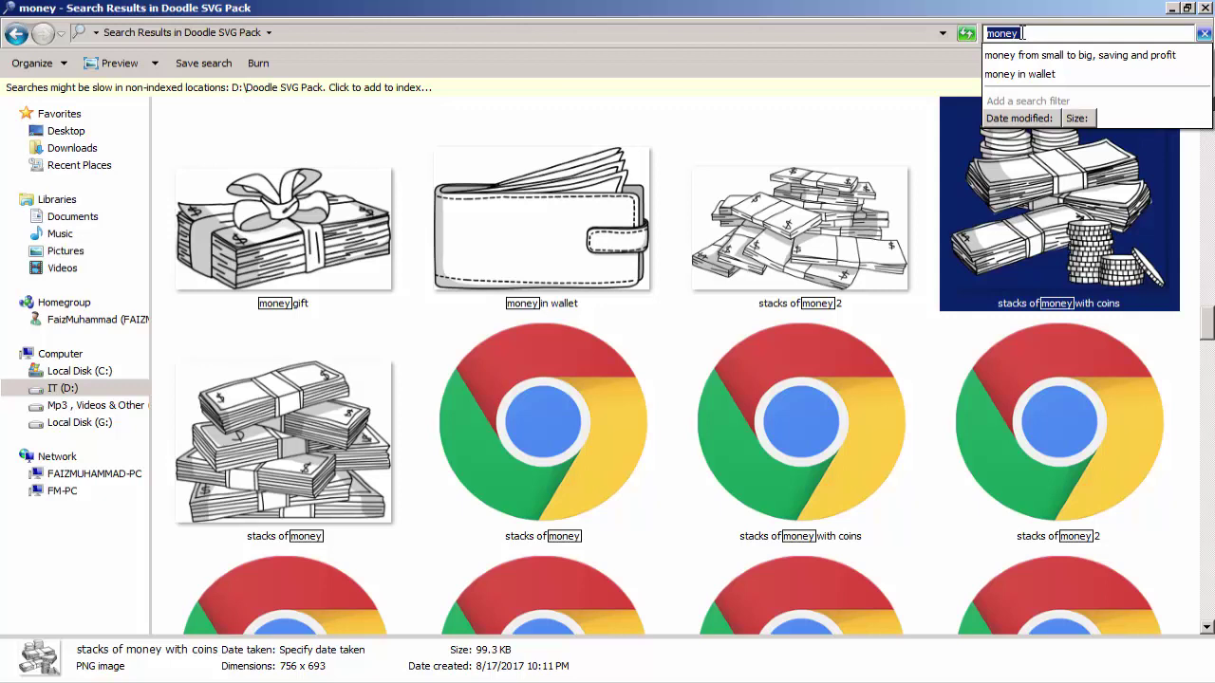
{"action": "type", "text": ".png"}
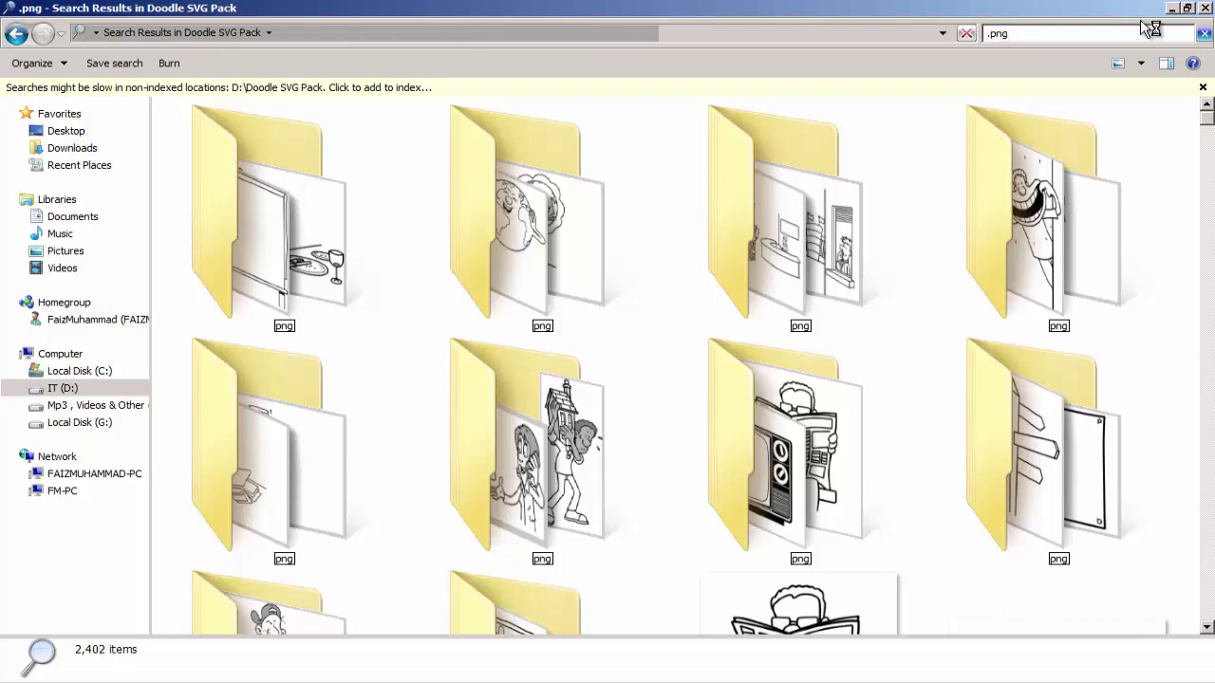
{"action": "left_click_drag", "start_coordinate": [1207, 124], "coordinate": [1207, 183]}
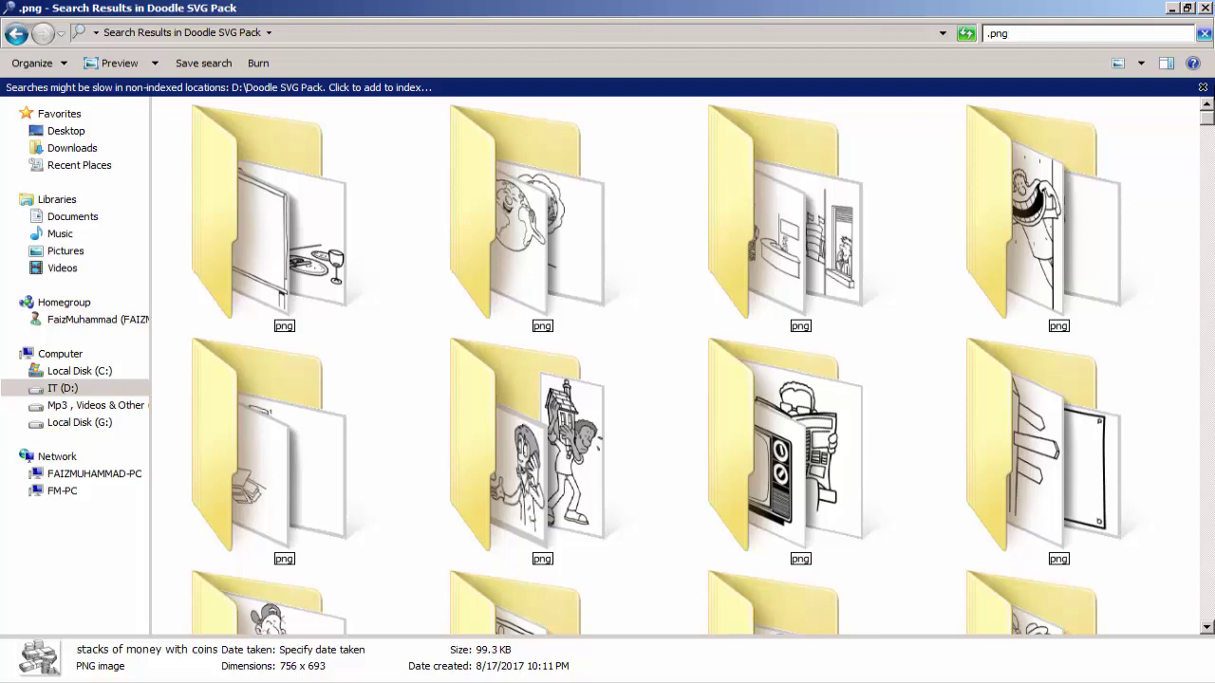
Search the Doodle SVG Pack for marketing and open the Doodle Labs - Video Marketing 2 folder.
{"action": "key", "text": "ctrl+a"}
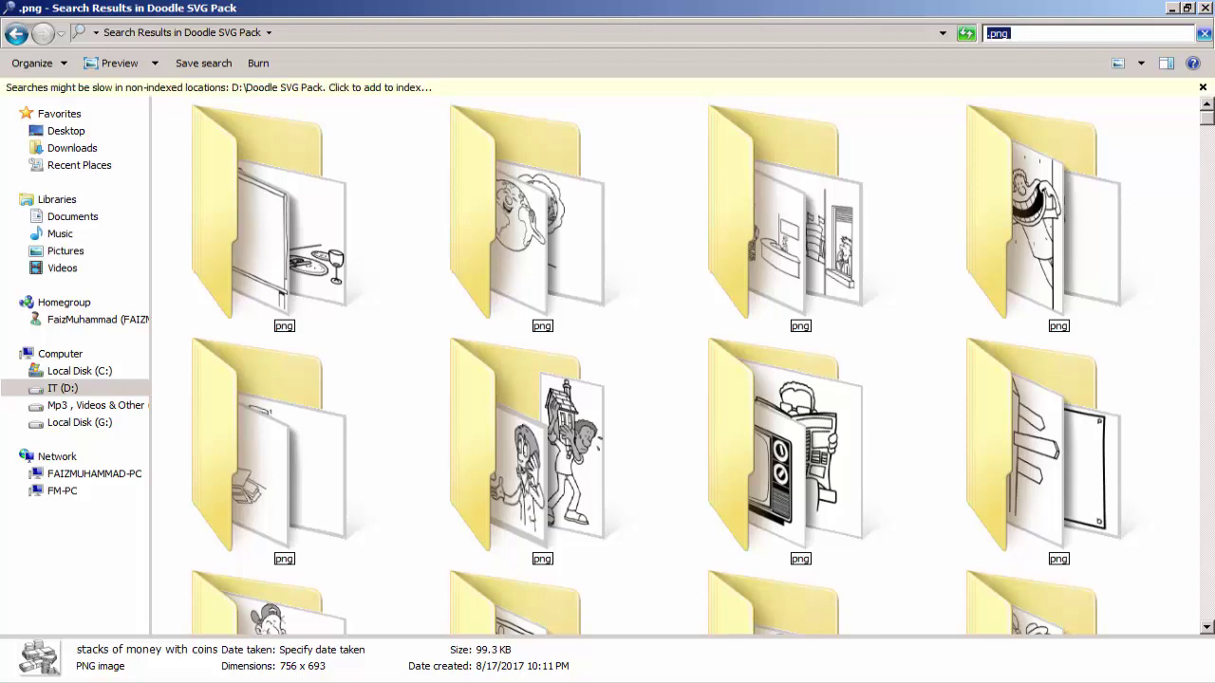
{"action": "key", "text": "BackSpace"}
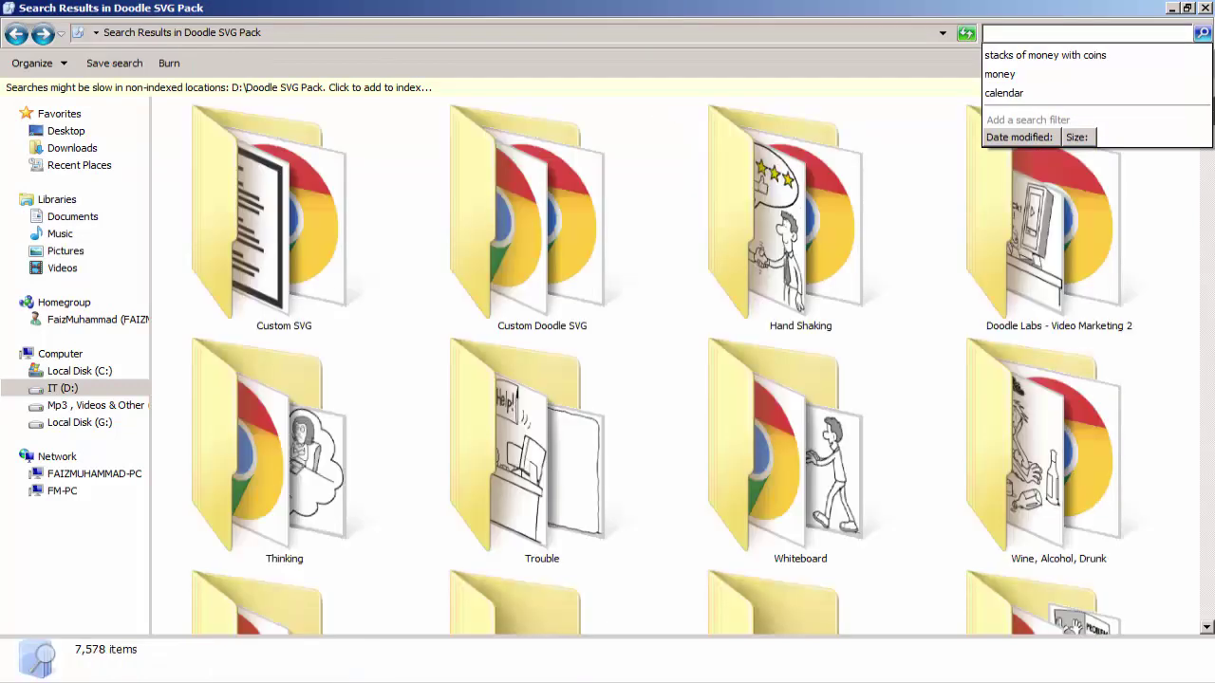
{"action": "type", "text": "marketing"}
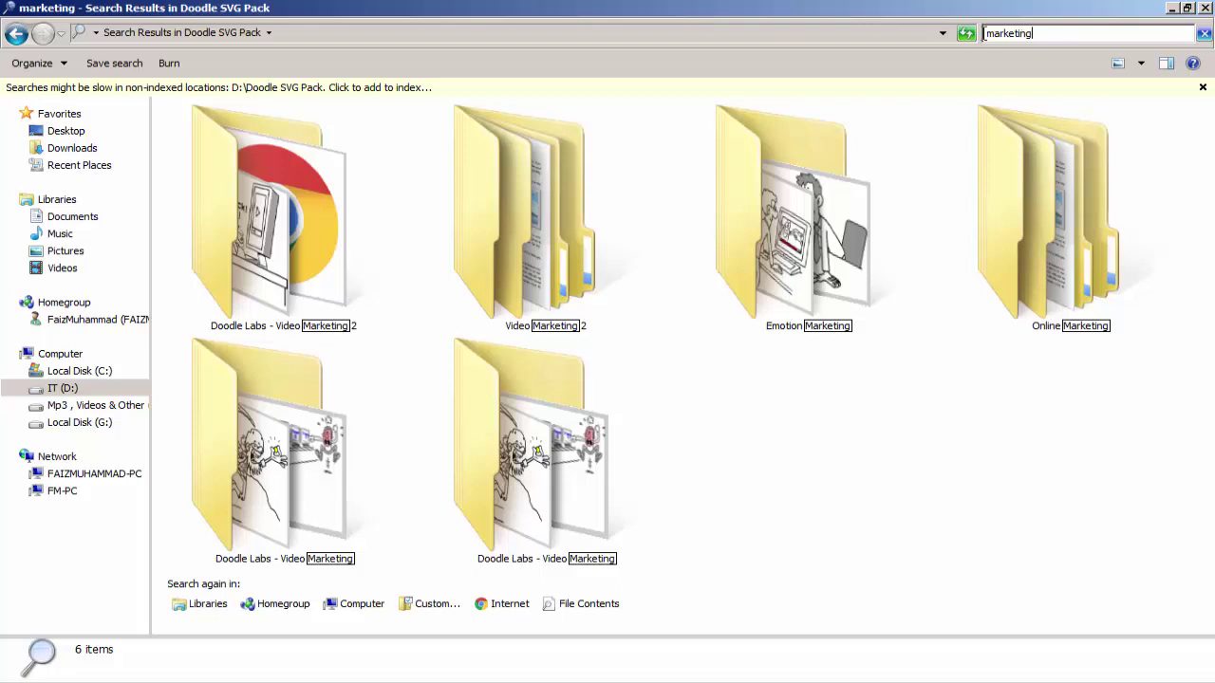
{"action": "double_click", "coordinate": [310, 200]}
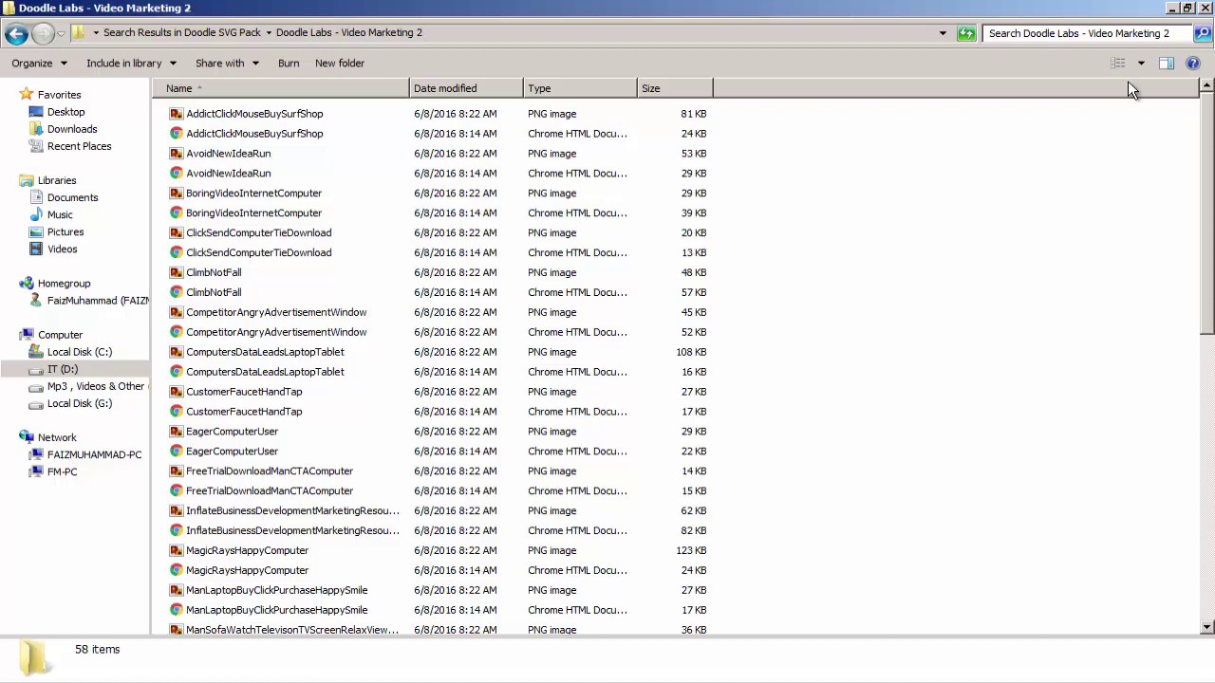
Show the folder's files as large thumbnails and look through them for a drawing that suits the introduction.
{"action": "left_click", "coordinate": [1141, 63]}
{"action": "left_click_drag", "start_coordinate": [1067, 172], "coordinate": [1075, 41]}
{"action": "scroll", "coordinate": [1210, 507], "scroll_direction": "down", "scroll_amount": 10}
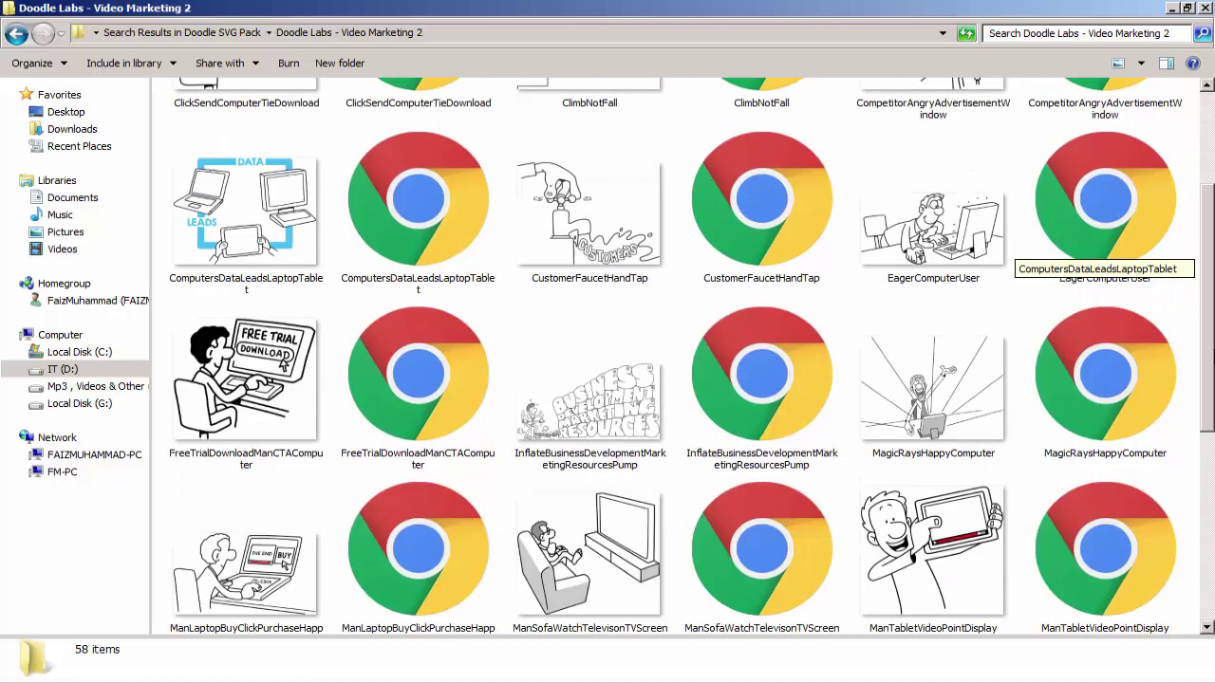
{"action": "scroll", "coordinate": [1210, 507], "scroll_direction": "down", "scroll_amount": 5}
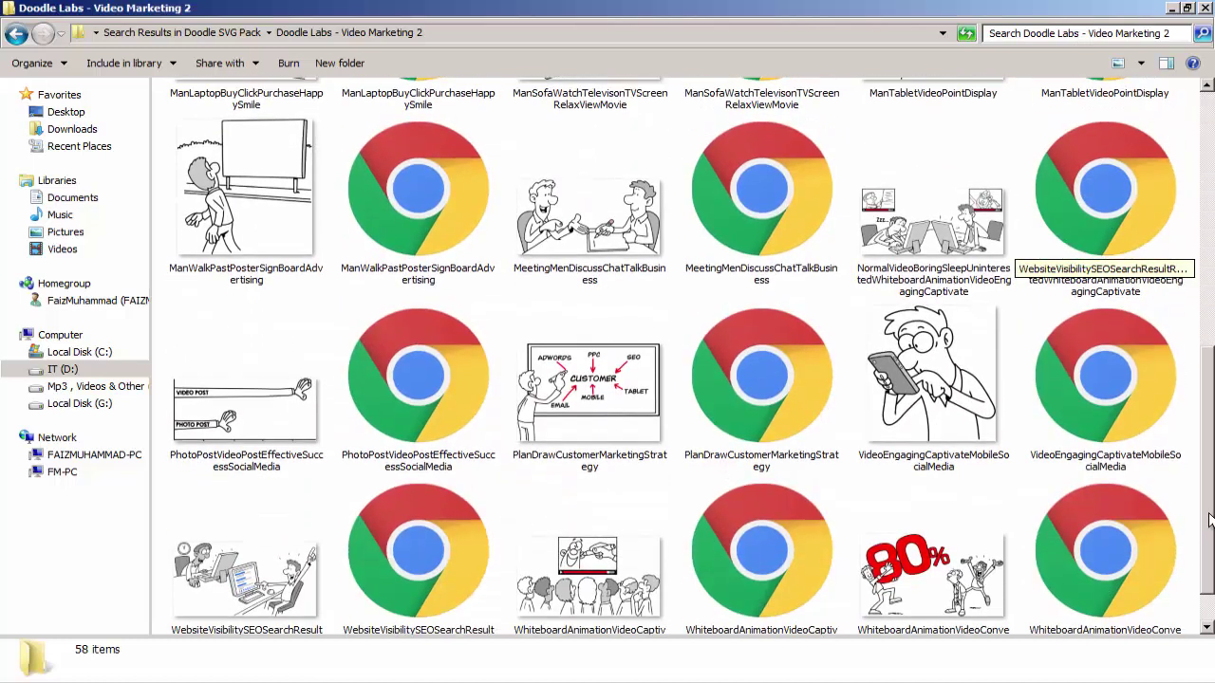
{"action": "scroll", "coordinate": [1199, 569], "scroll_direction": "up", "scroll_amount": 4}
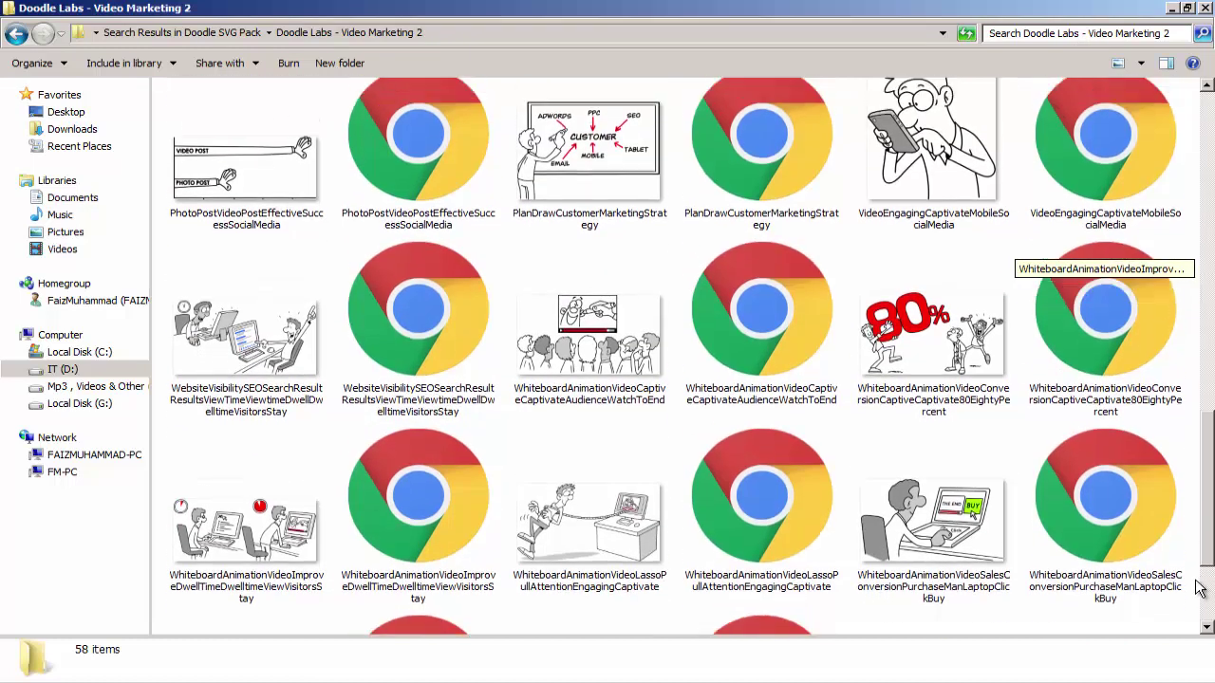
Preview the PlanDrawCustomerMarketingStrategy image and open its SVG version in Illustrator.
{"action": "double_click", "coordinate": [631, 472]}
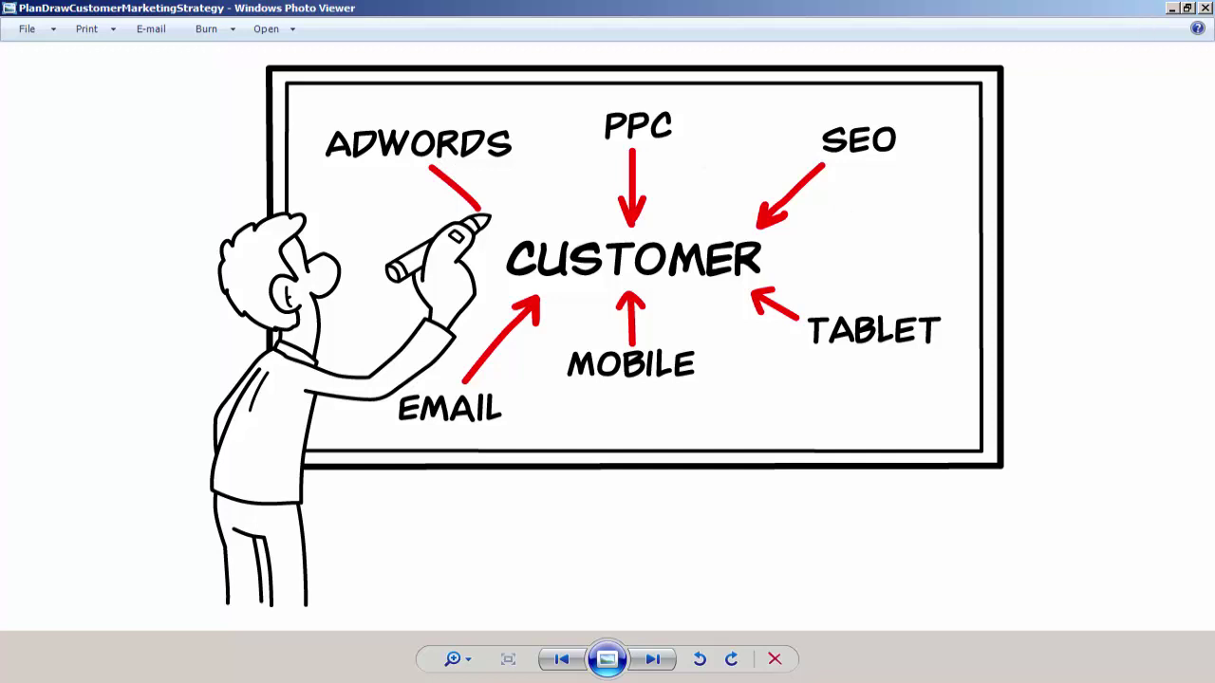
{"action": "left_click", "coordinate": [1205, 8]}
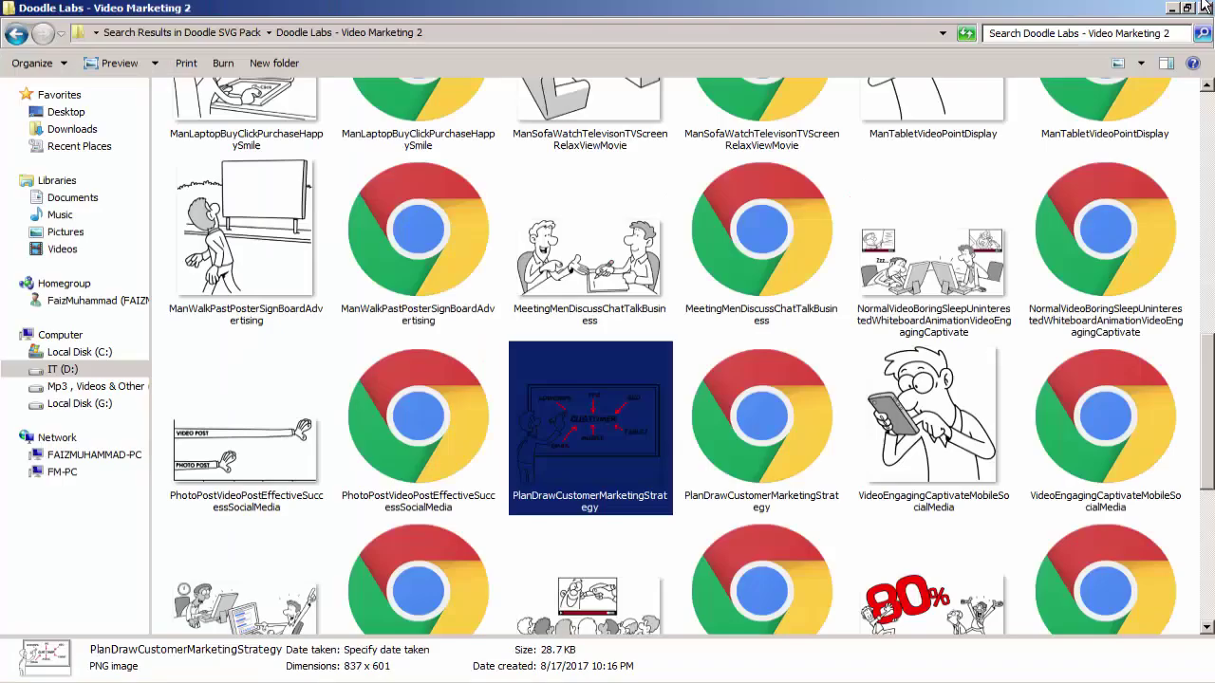
{"action": "left_click", "coordinate": [750, 487]}
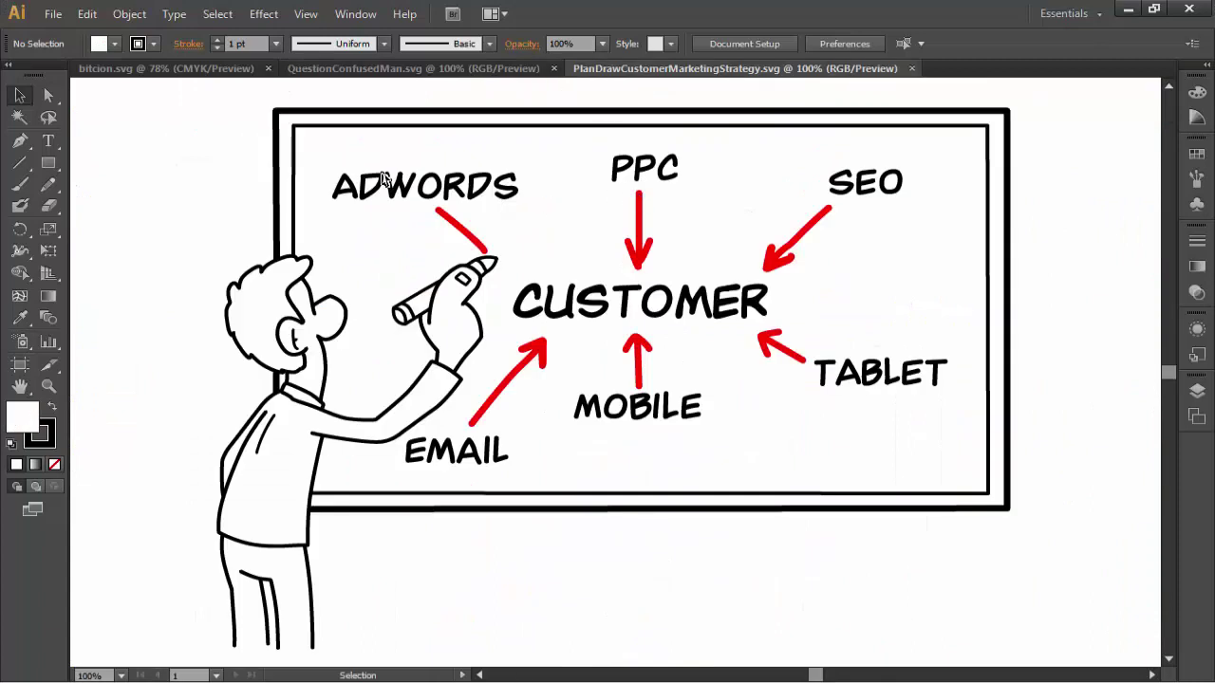
Delete all the words and red arrows from the whiteboard drawing, keeping only the man and the board frame.
{"action": "left_click_drag", "start_coordinate": [327, 161], "coordinate": [867, 417]}
{"action": "key", "text": "Delete"}
{"action": "key", "text": "Delete"}
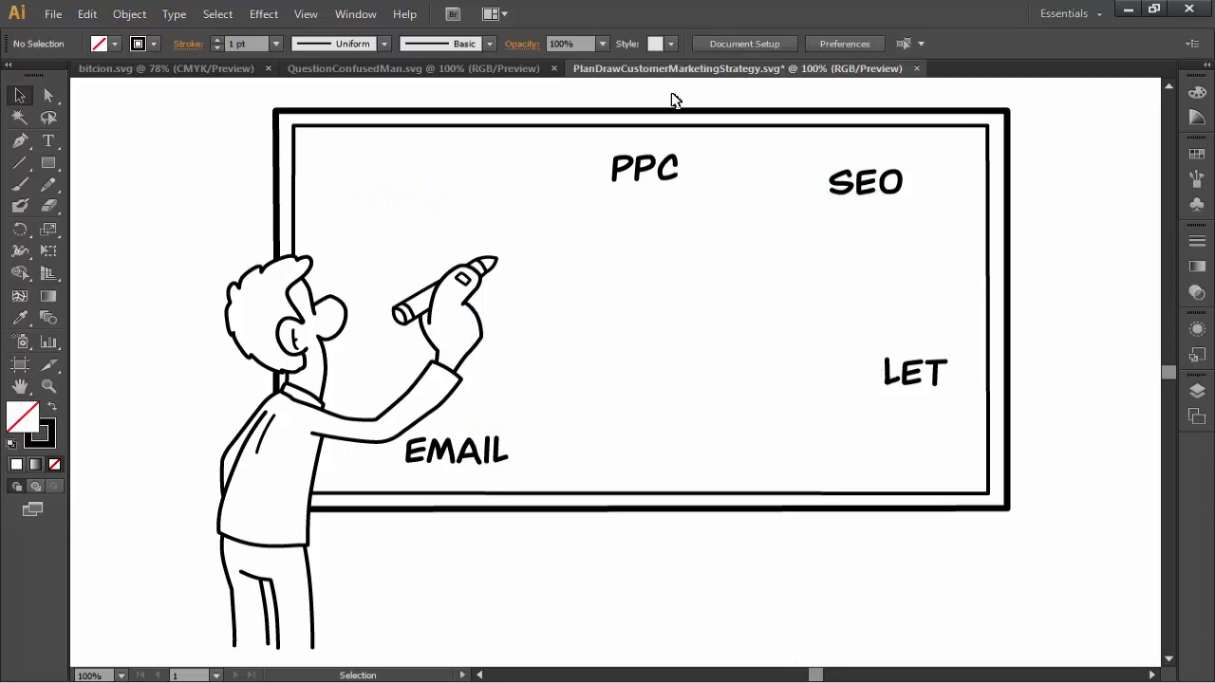
{"action": "left_click_drag", "start_coordinate": [575, 160], "coordinate": [955, 423]}
{"action": "key", "text": "Delete"}
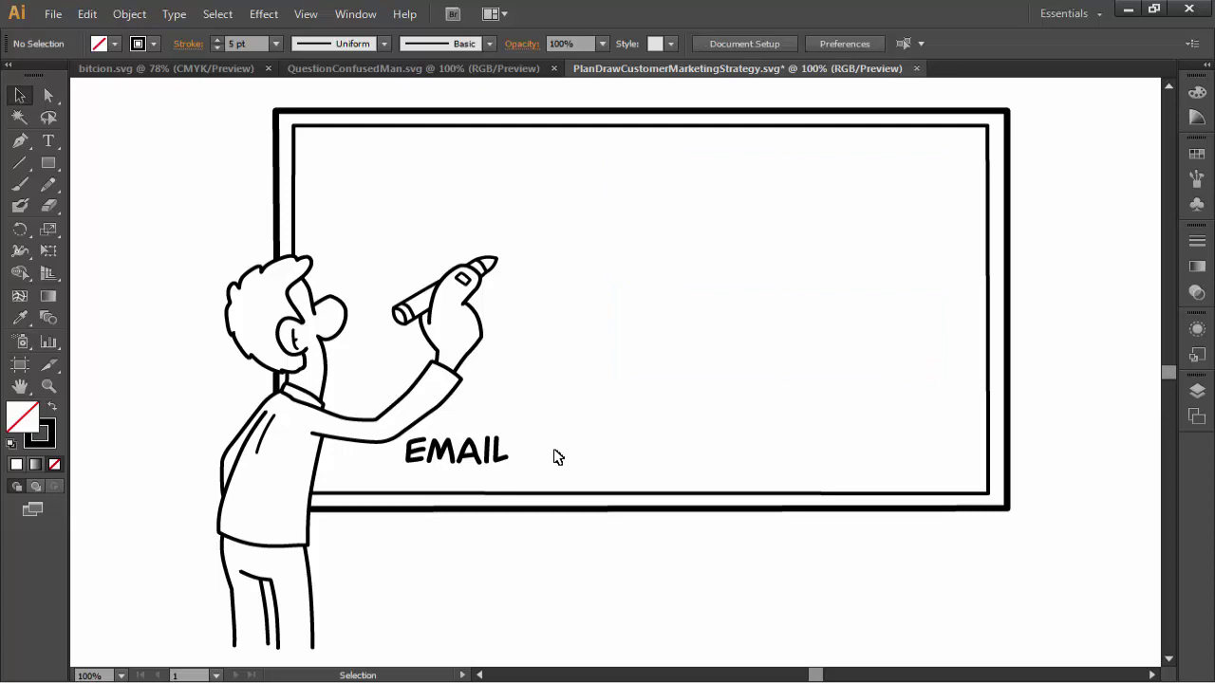
{"action": "left_click_drag", "start_coordinate": [553, 465], "coordinate": [356, 452]}
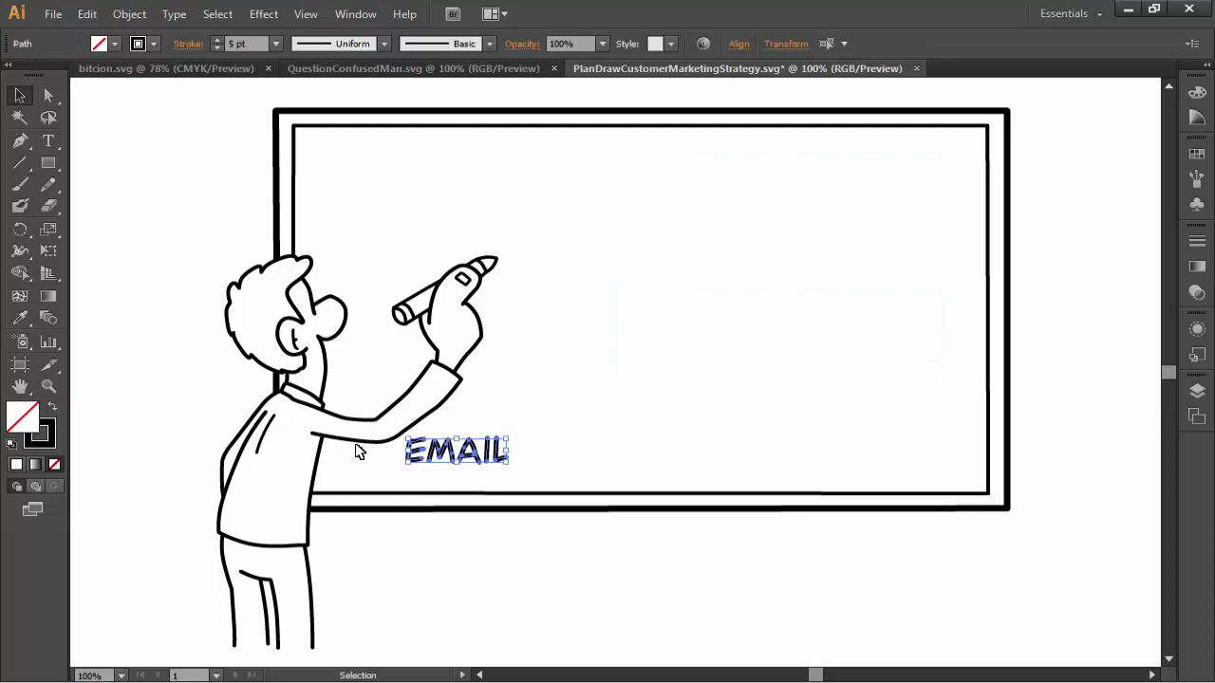
{"action": "key", "text": "Delete"}
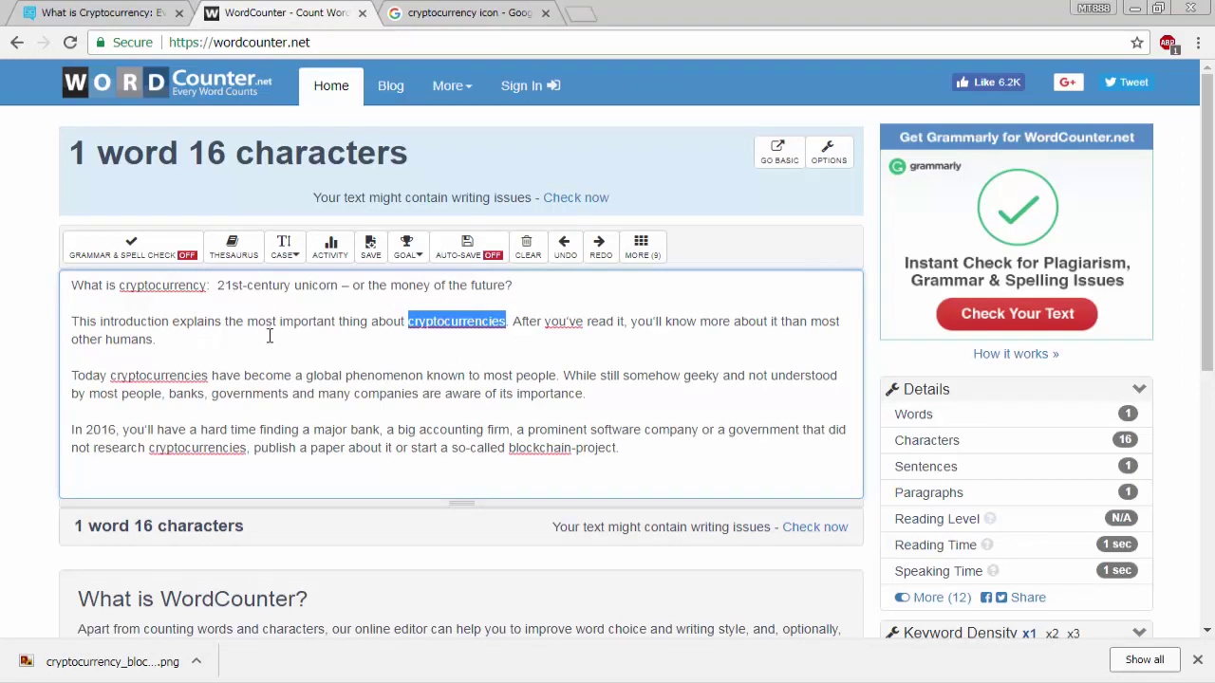
Reread the introduction paragraph about cryptocurrencies in the browser and compare it with the scene and the cleared drawing.
{"action": "triple_click", "coordinate": [442, 325]}
{"action": "key", "text": "alt+Tab"}
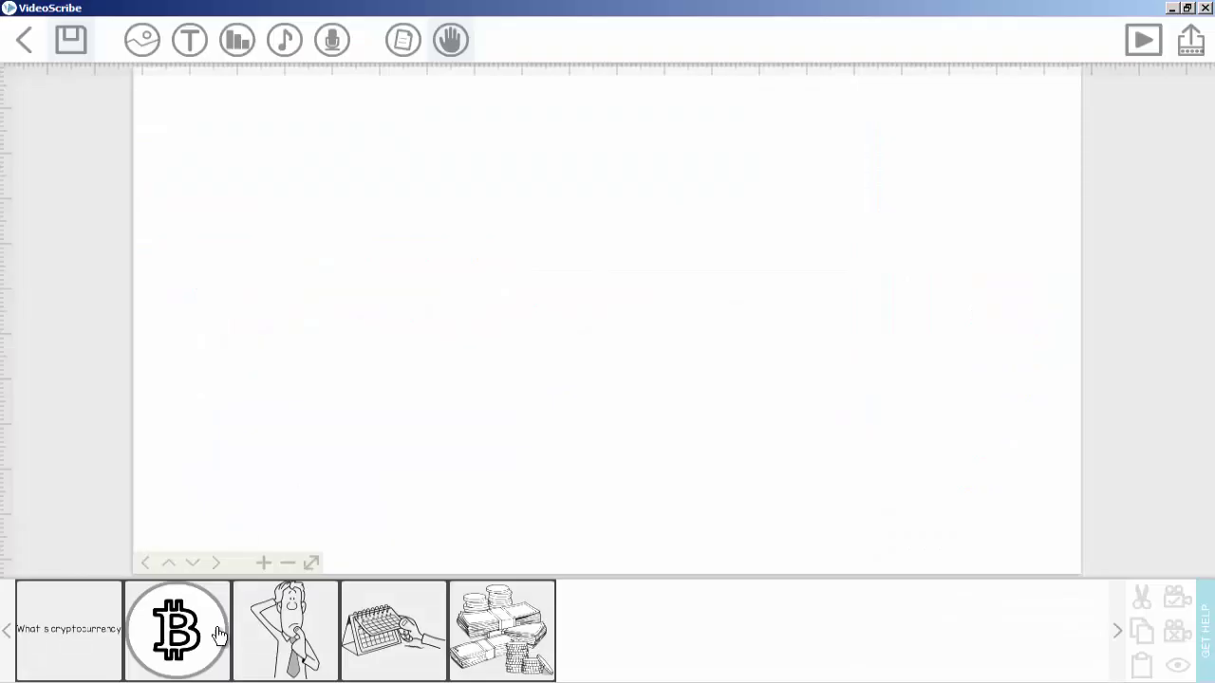
{"action": "key", "text": "alt+Tab"}
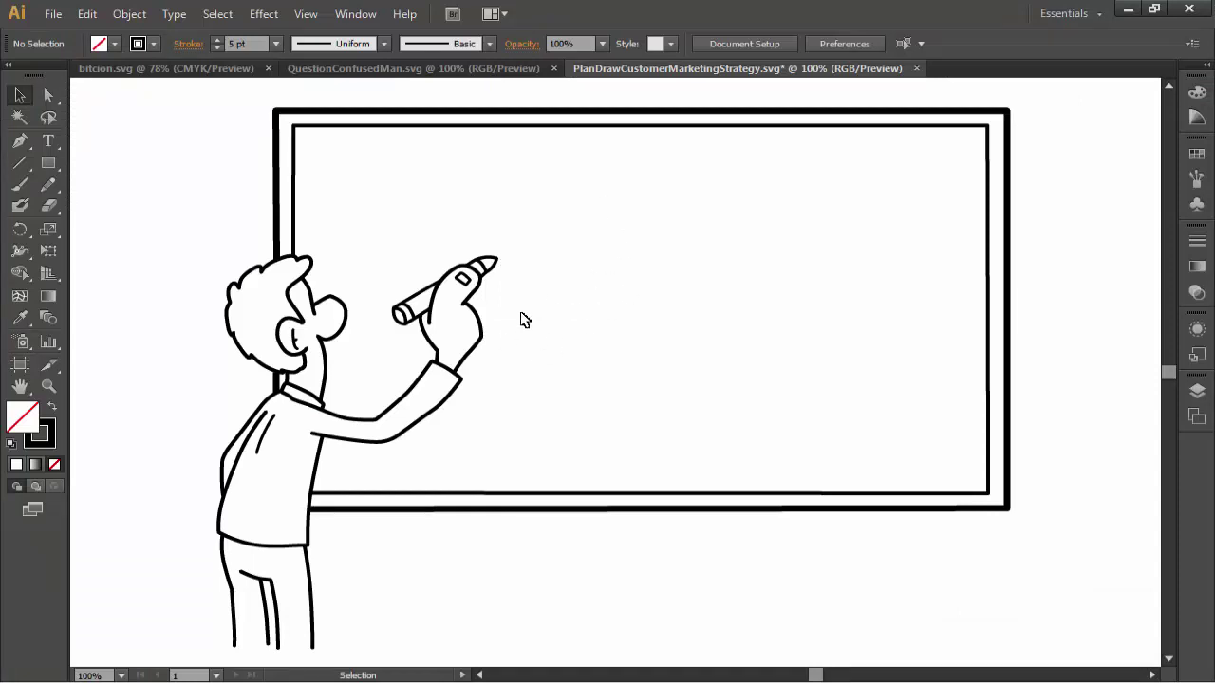
{"action": "key", "text": "alt+Tab"}
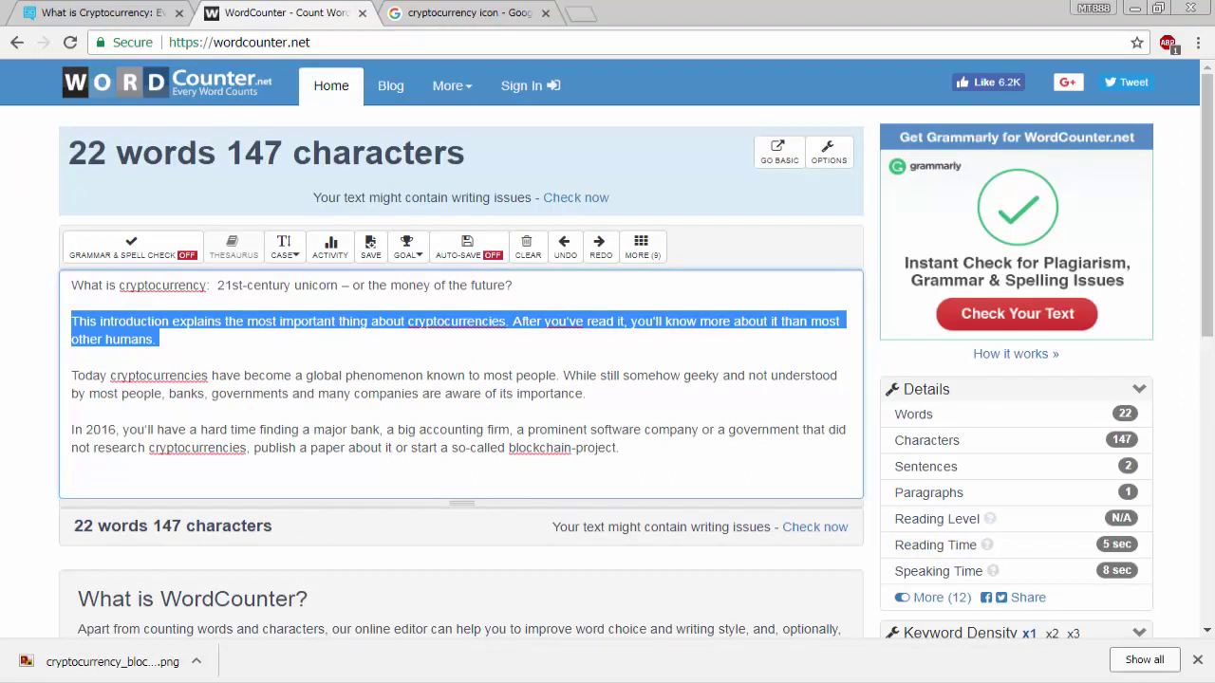
{"action": "key", "text": "alt+Tab"}
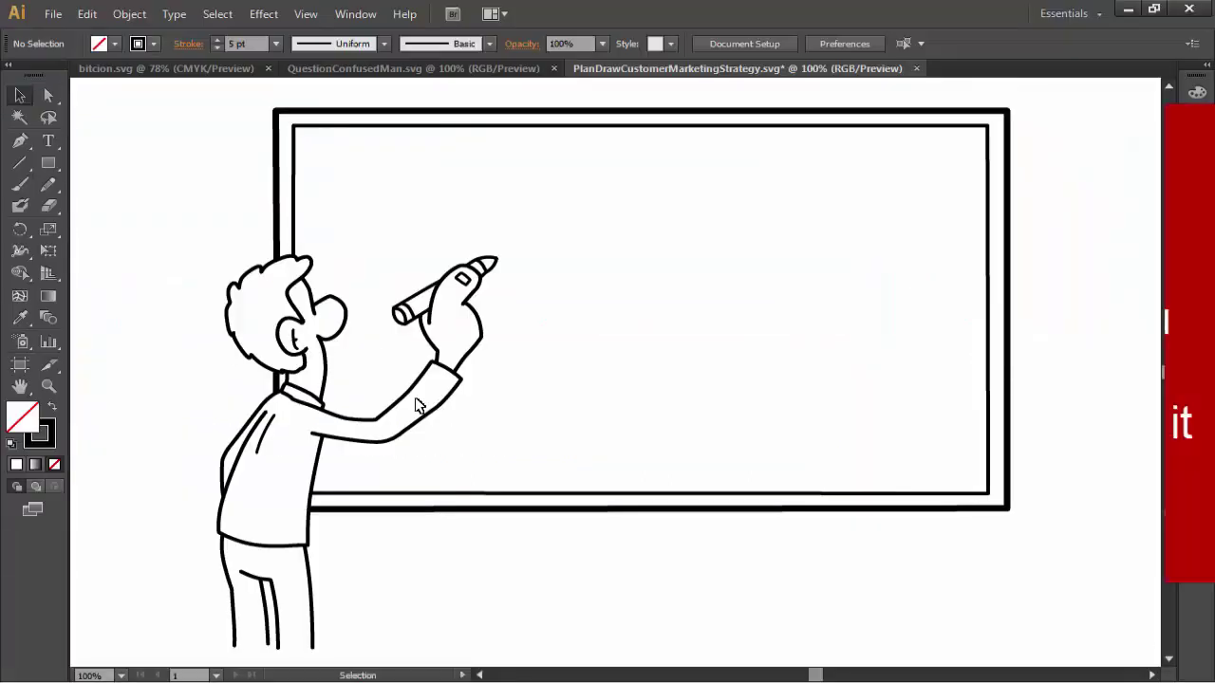
Save the edited drawing to the Desktop as PlanDrawCustomerMarketingStrategy in SVG format.
{"action": "key", "text": "ctrl+shift+s"}
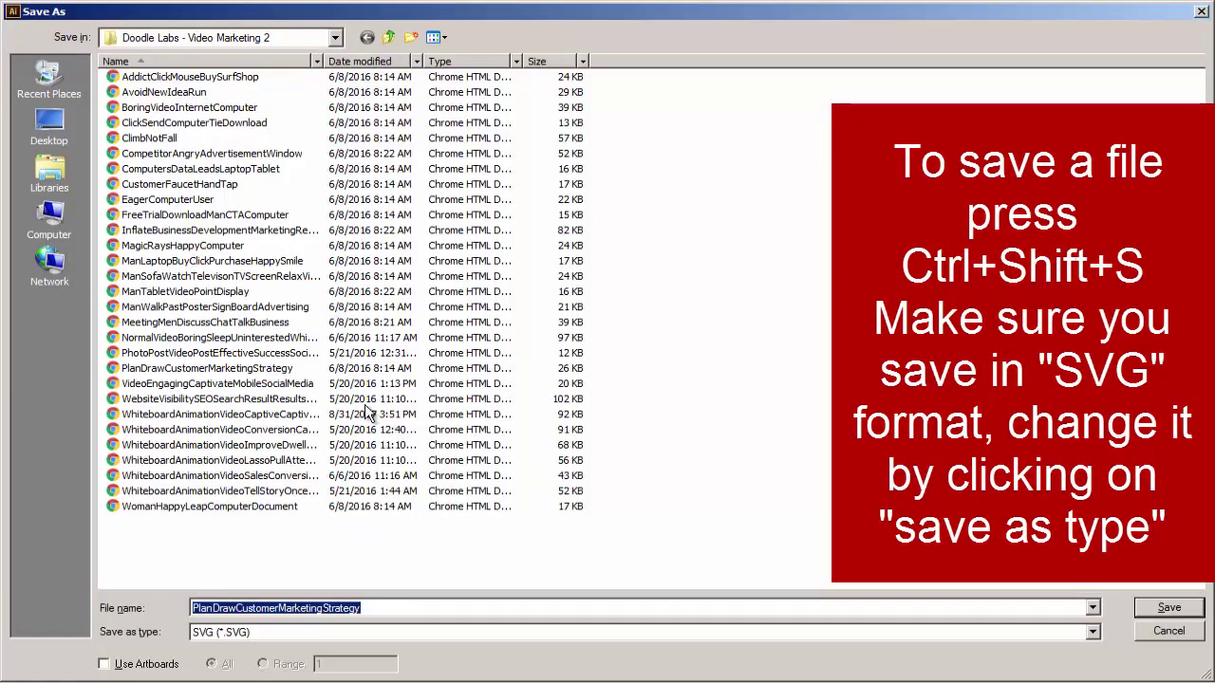
{"action": "left_click", "coordinate": [60, 133]}
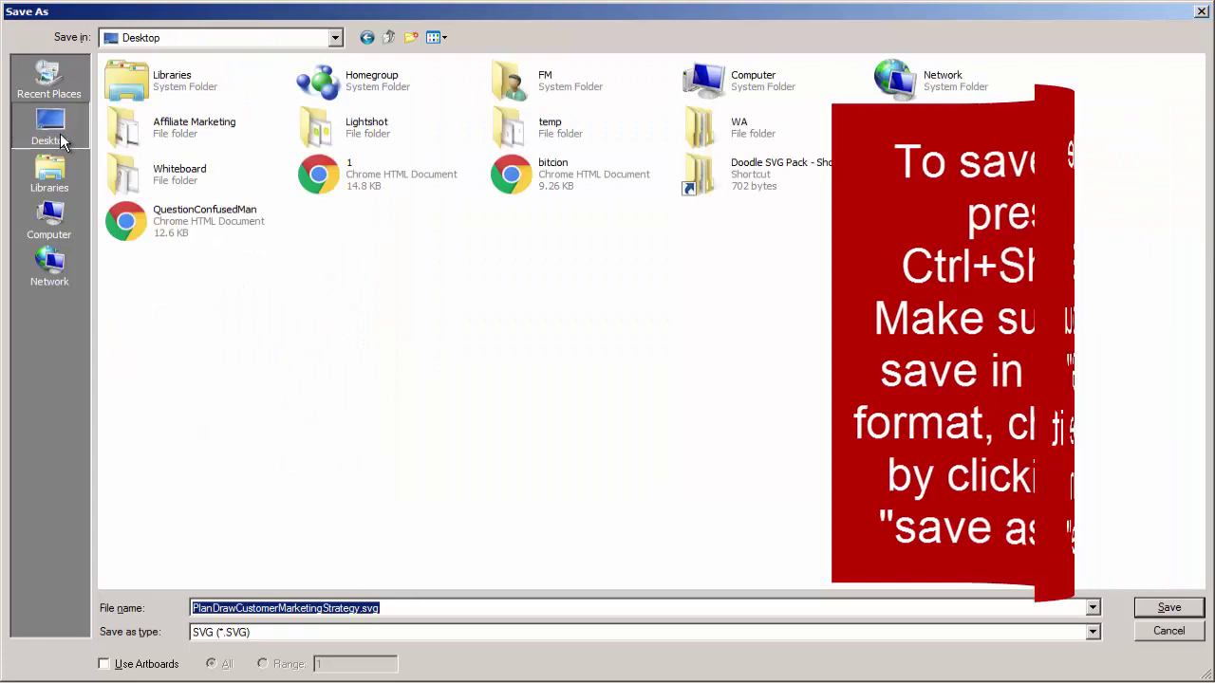
{"action": "key", "text": "Return"}
{"action": "key", "text": "Return"}
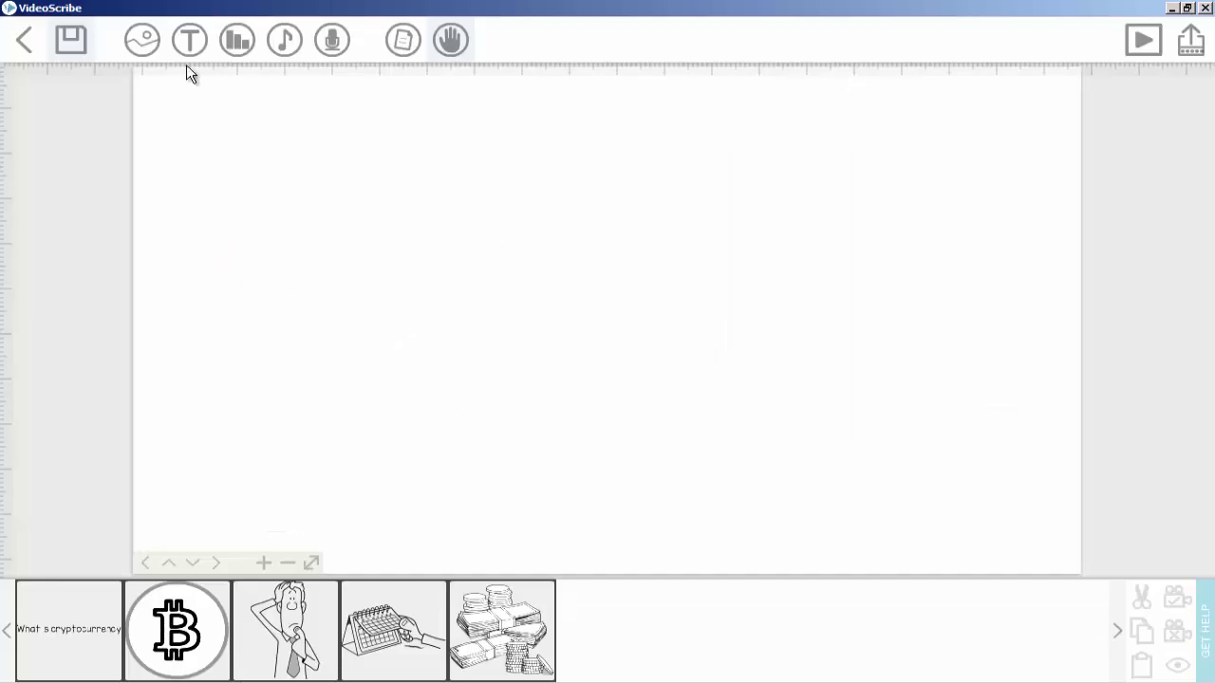
In VideoScribe, import the edited whiteboard drawing from the Desktop and set its camera to the current view.
{"action": "left_click", "coordinate": [143, 40]}
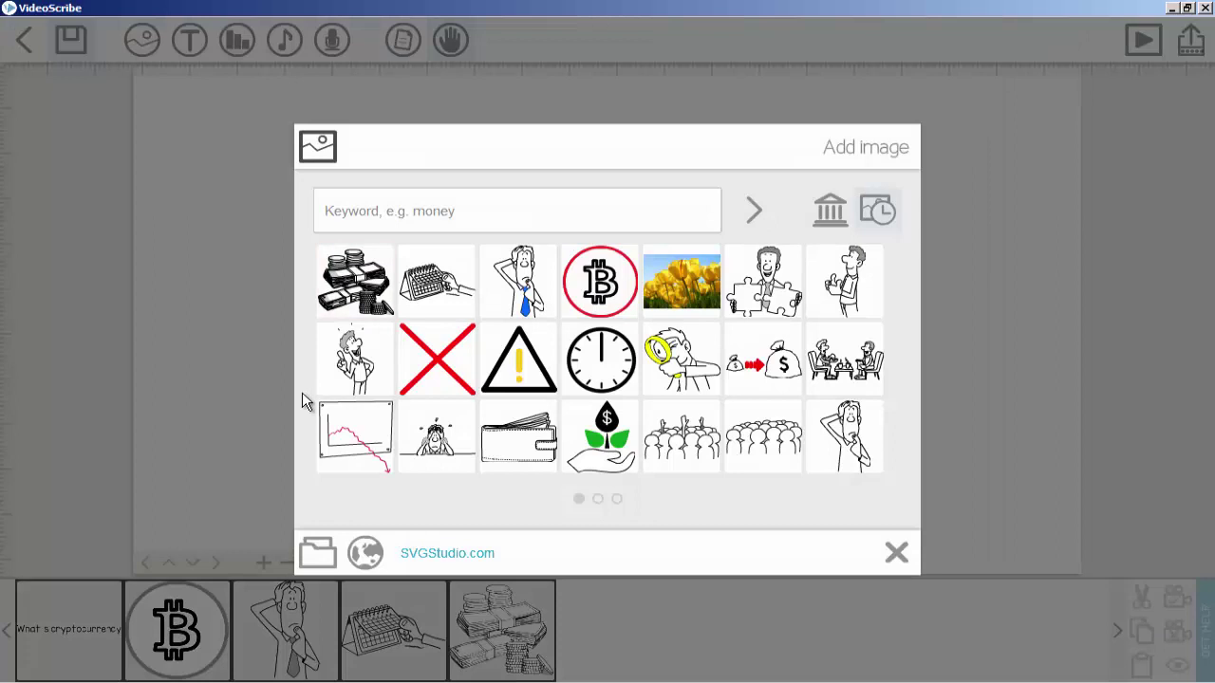
{"action": "left_click", "coordinate": [317, 552]}
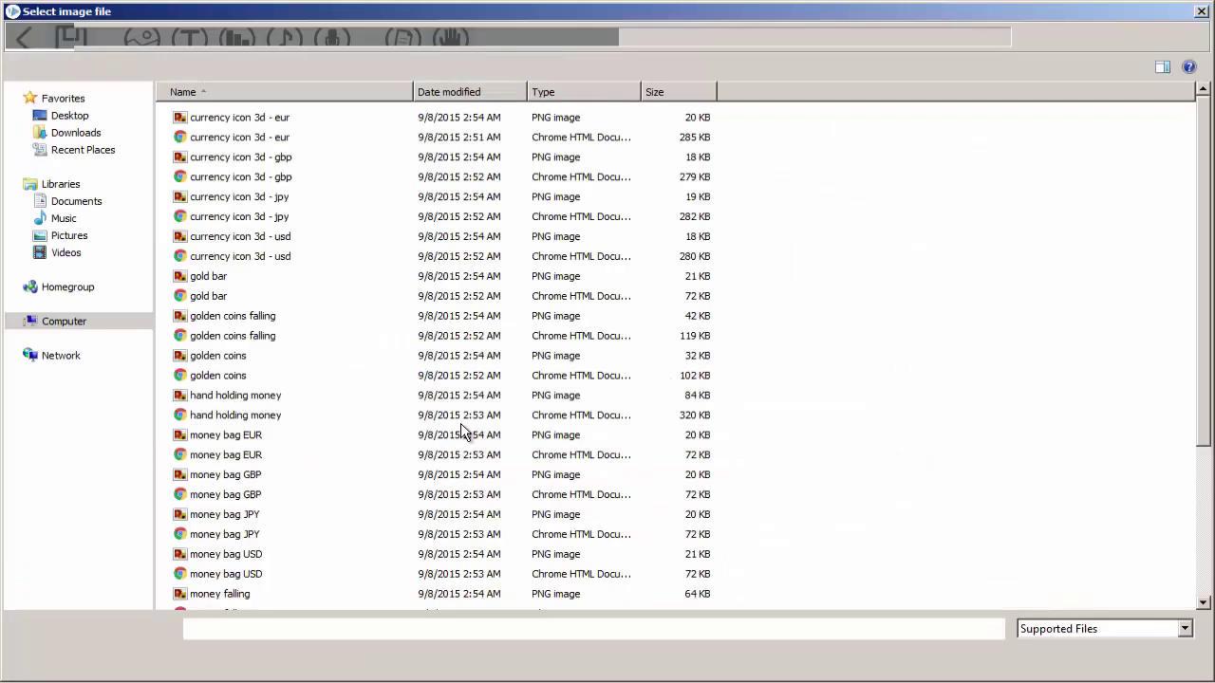
{"action": "left_click", "coordinate": [72, 116]}
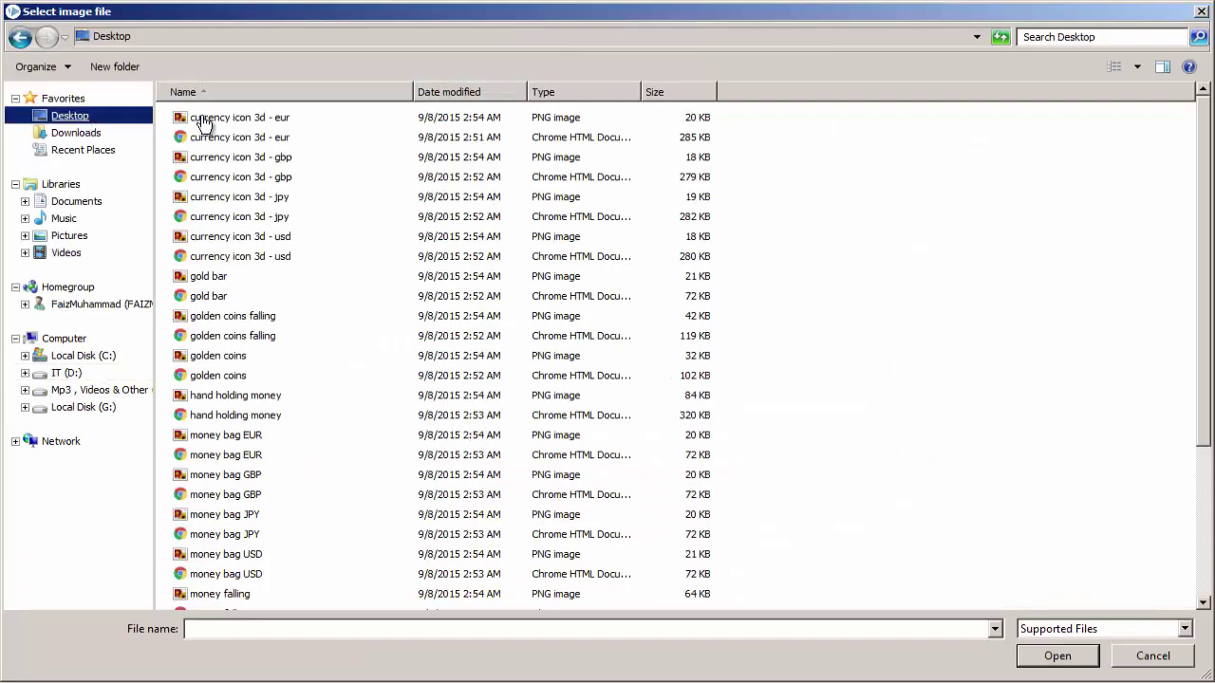
{"action": "double_click", "coordinate": [521, 380]}
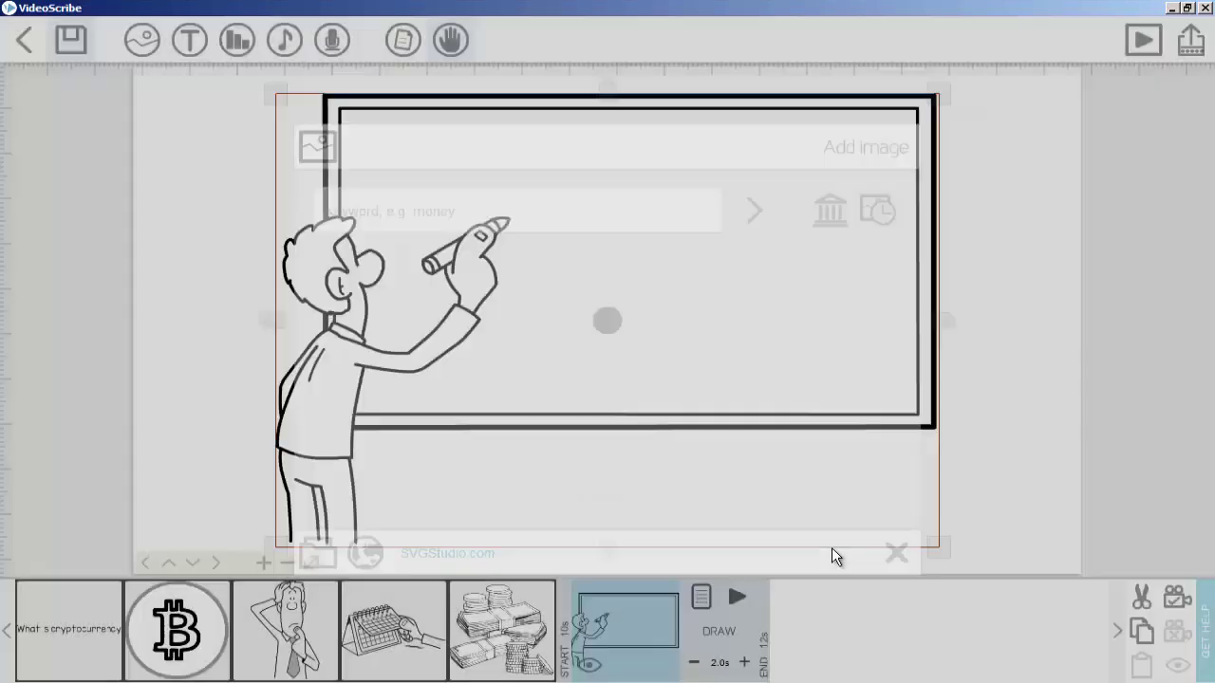
{"action": "left_click", "coordinate": [1175, 600]}
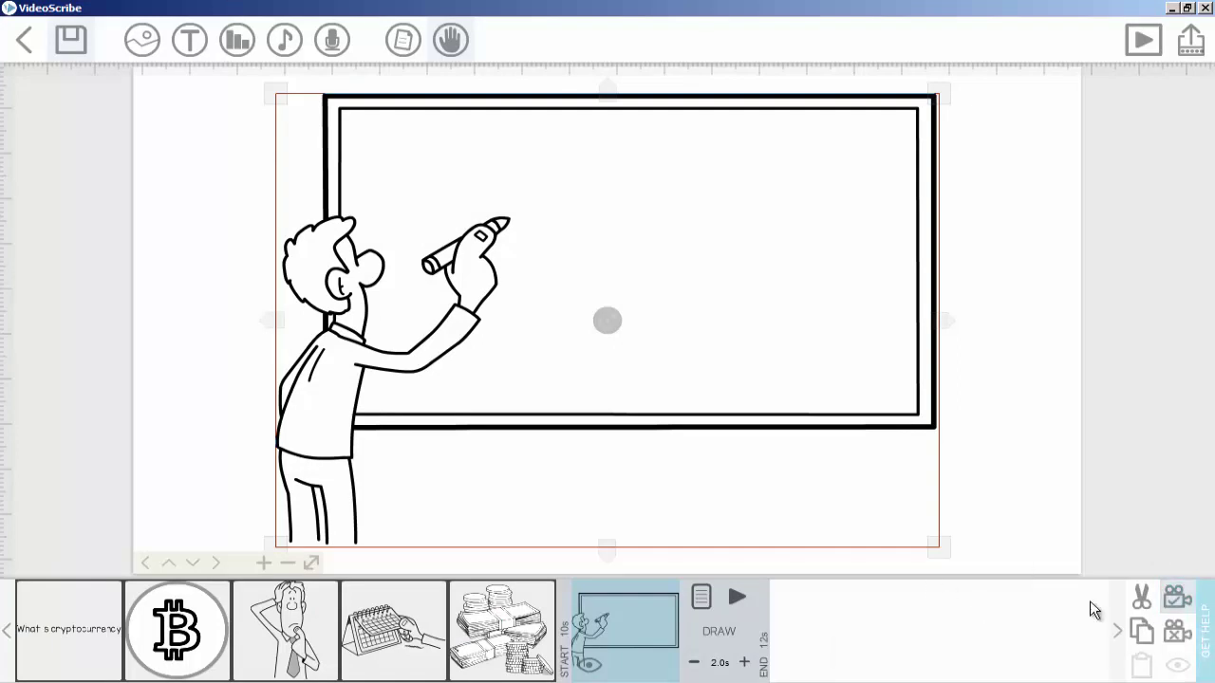
Add the red-circled Bitcoin icon from the recent images and shrink it to about half its size.
{"action": "left_click", "coordinate": [137, 43]}
{"action": "left_click", "coordinate": [681, 281]}
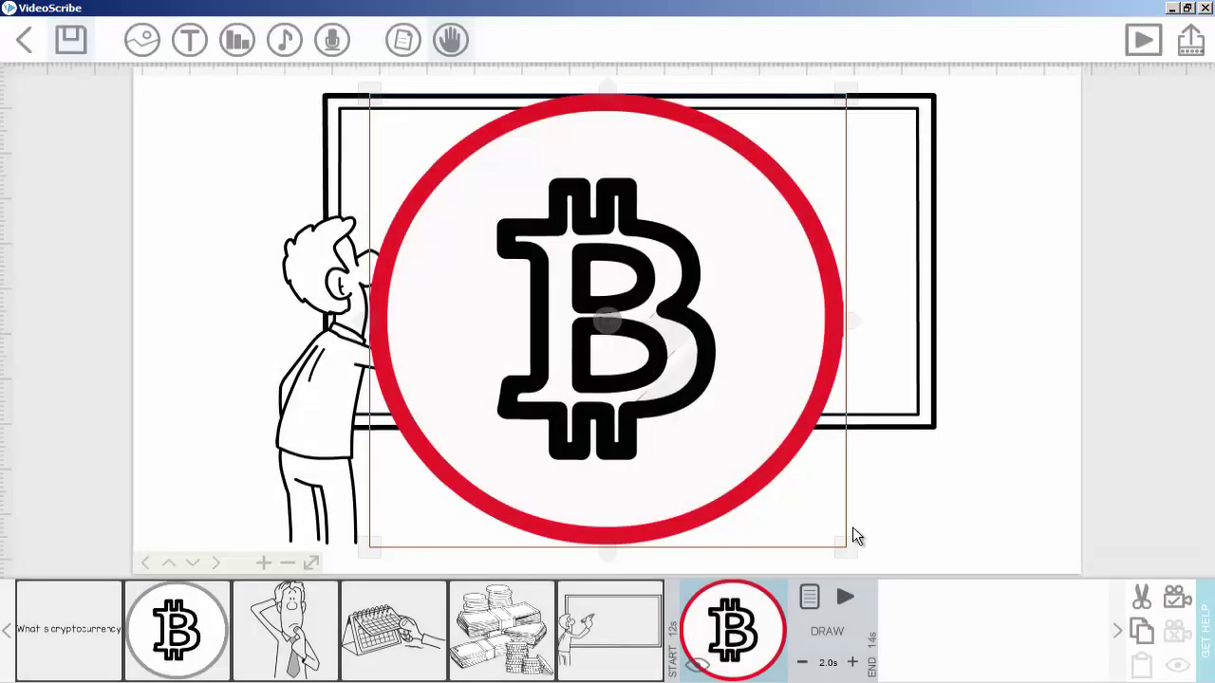
{"action": "left_click_drag", "start_coordinate": [852, 549], "coordinate": [704, 434]}
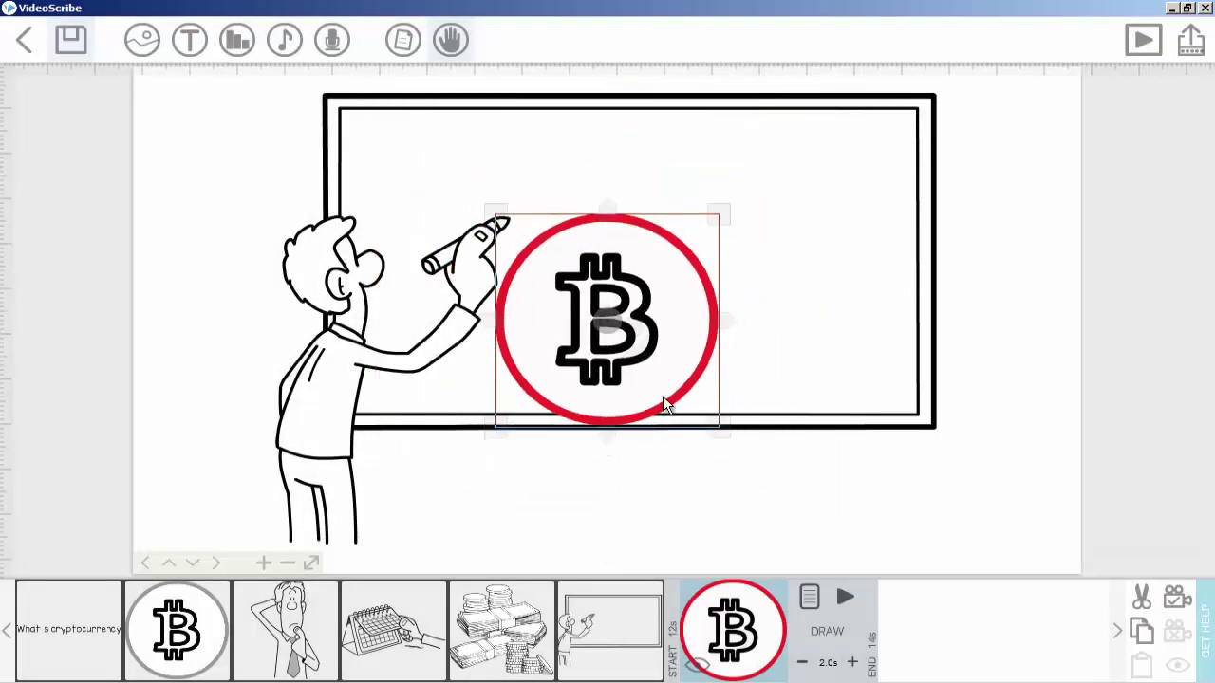
Move the red-circled Bitcoin icon up inside the whiteboard frame and play a preview of the animation.
{"action": "left_click_drag", "start_coordinate": [651, 375], "coordinate": [687, 314]}
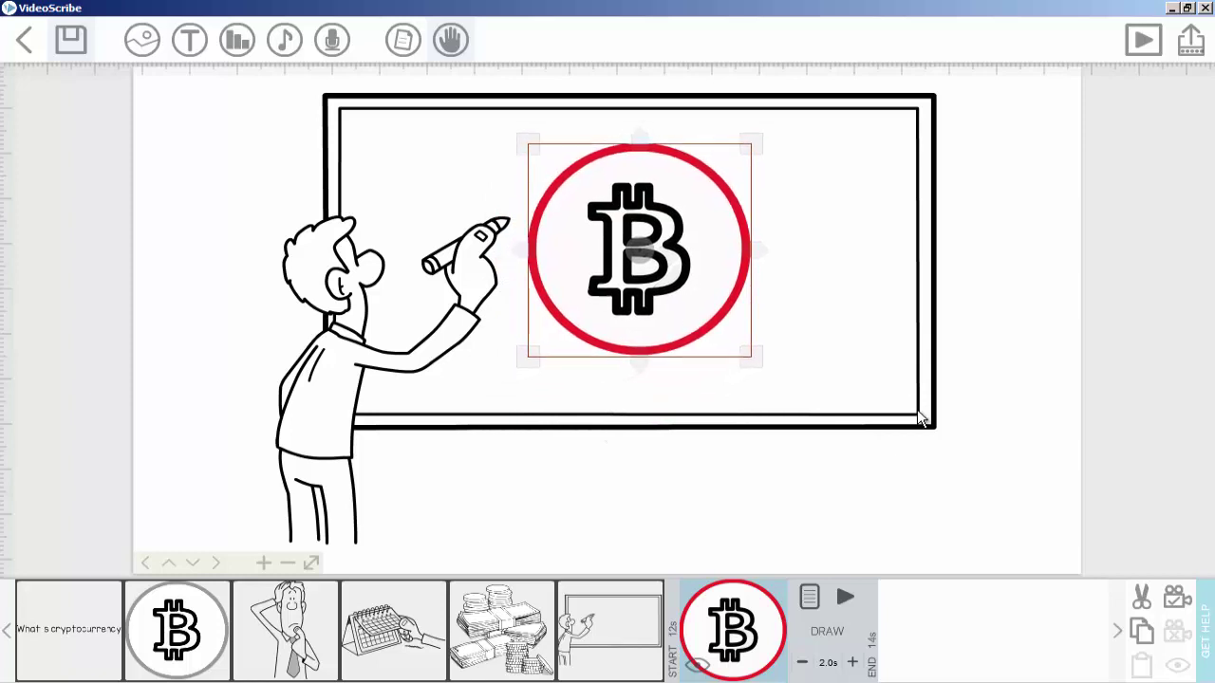
{"action": "left_click", "coordinate": [853, 662]}
{"action": "left_click", "coordinate": [648, 634]}
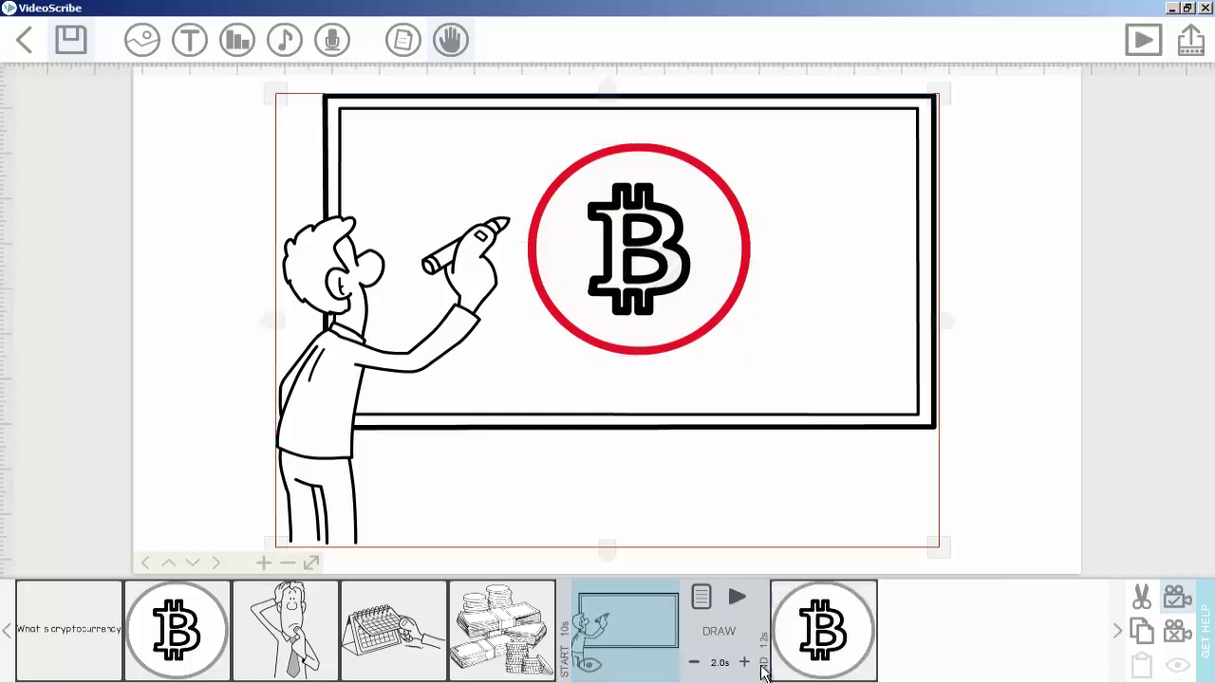
{"action": "left_click", "coordinate": [1141, 40]}
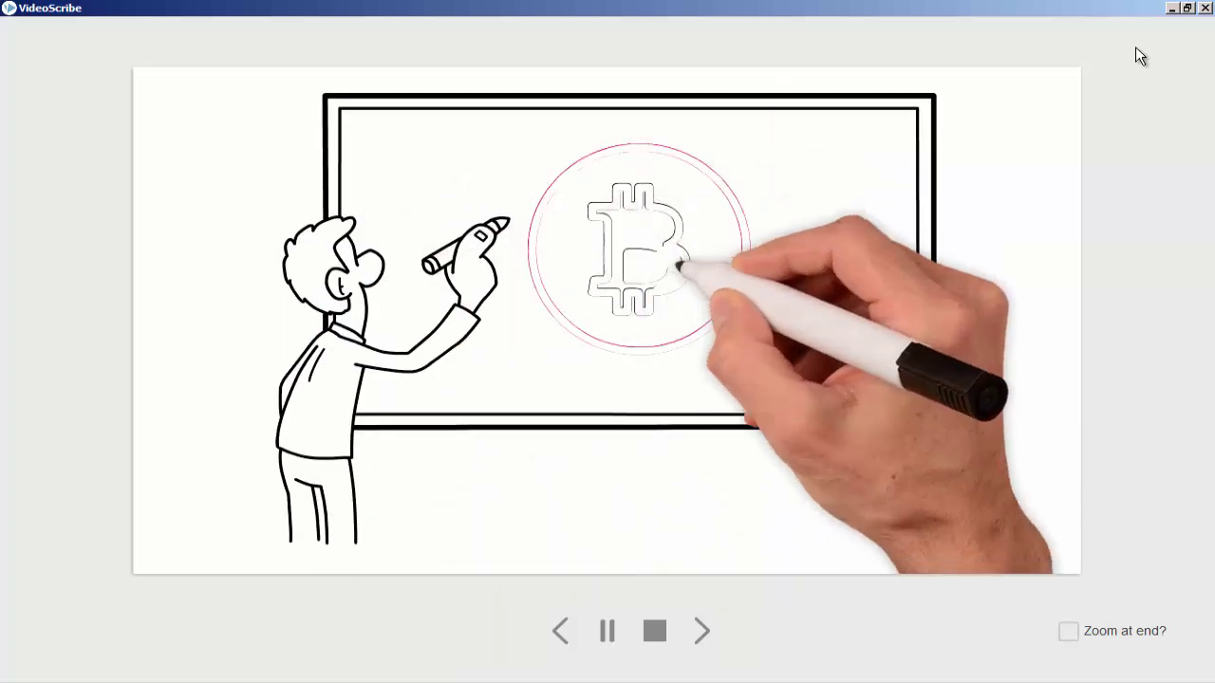
{"action": "key", "text": "Escape"}
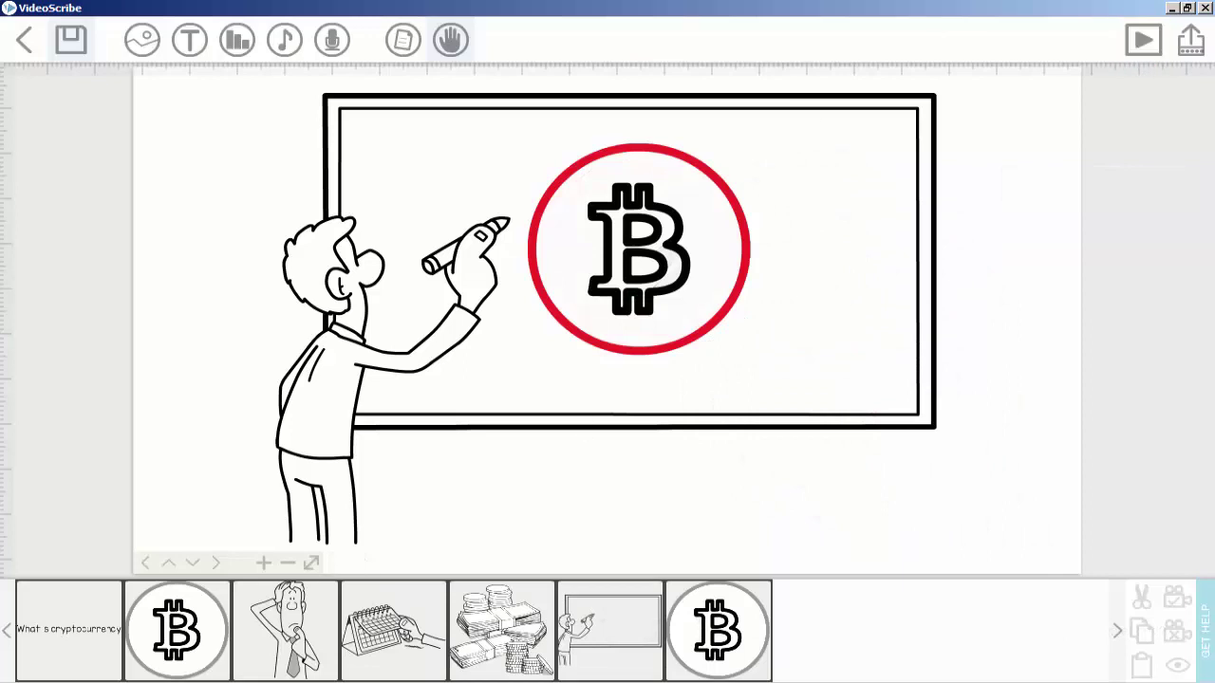
Switch to the browser and highlight the script from its title through the introduction paragraph.
{"action": "key", "text": "alt+Tab"}
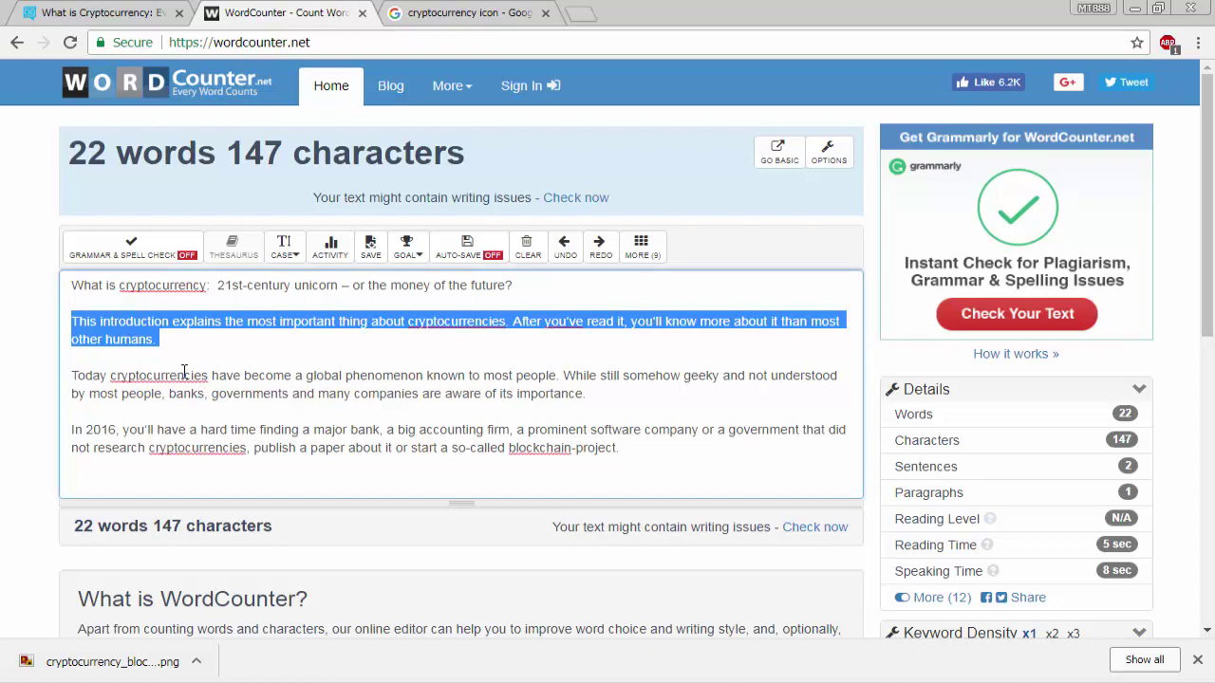
{"action": "left_click", "coordinate": [158, 339]}
{"action": "left_click_drag", "start_coordinate": [157, 338], "coordinate": [30, 253]}
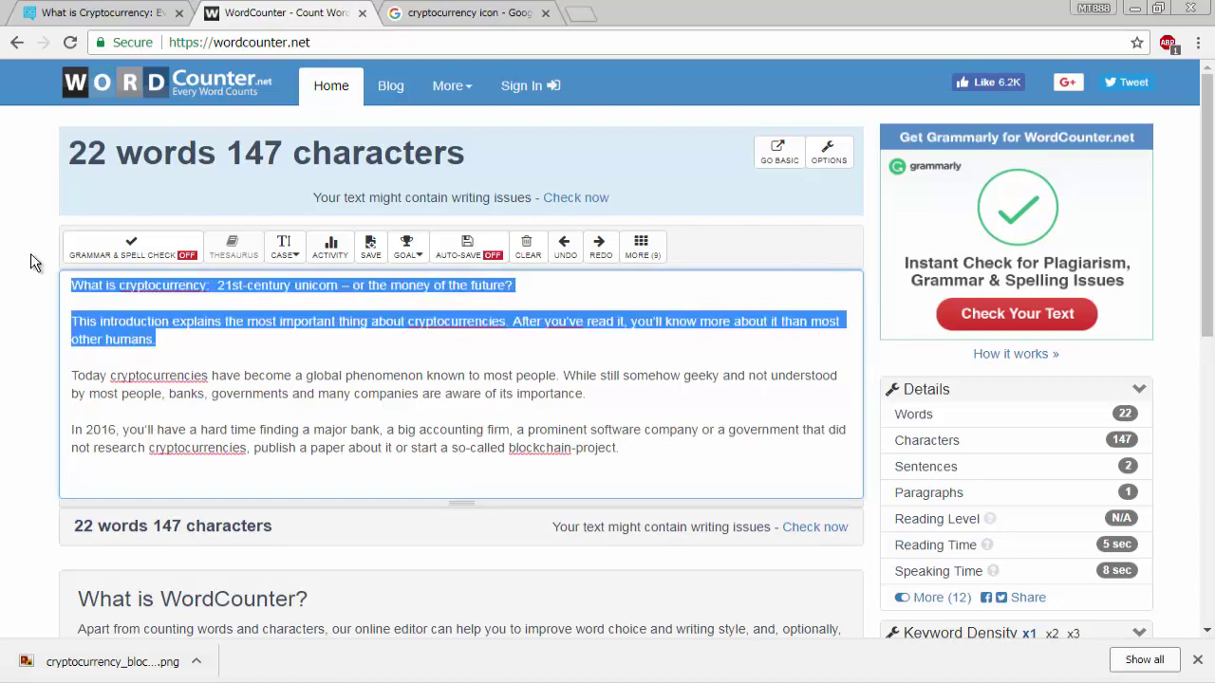
Read the paragraph beginning with "Today" and highlight its keywords cryptocurrencies, global and people in turn.
{"action": "triple_click", "coordinate": [105, 375]}
{"action": "left_click", "coordinate": [116, 373]}
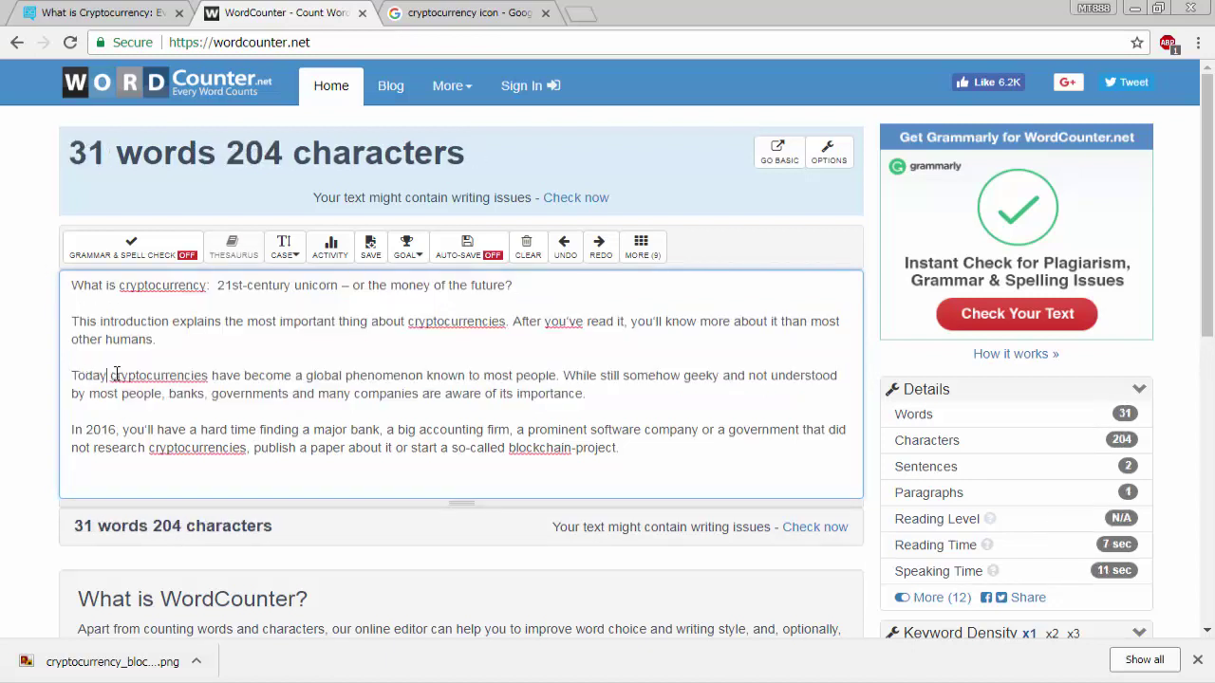
{"action": "double_click", "coordinate": [133, 375]}
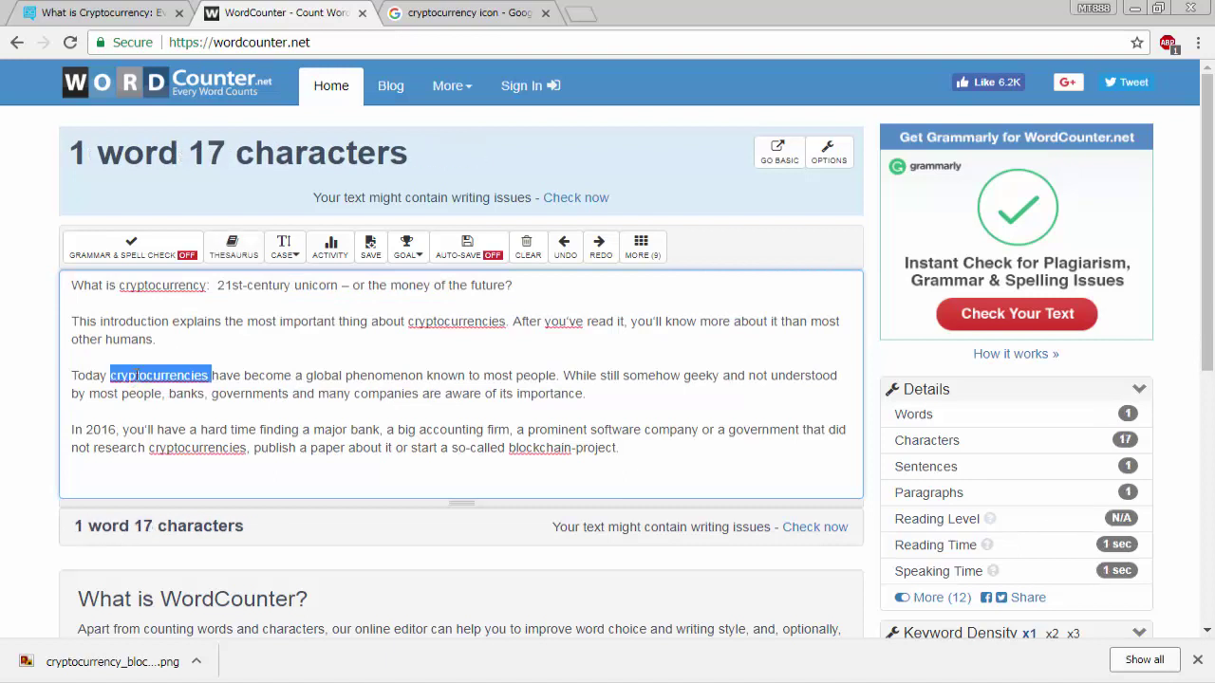
{"action": "double_click", "coordinate": [323, 375]}
{"action": "left_click", "coordinate": [323, 379]}
{"action": "double_click", "coordinate": [323, 376]}
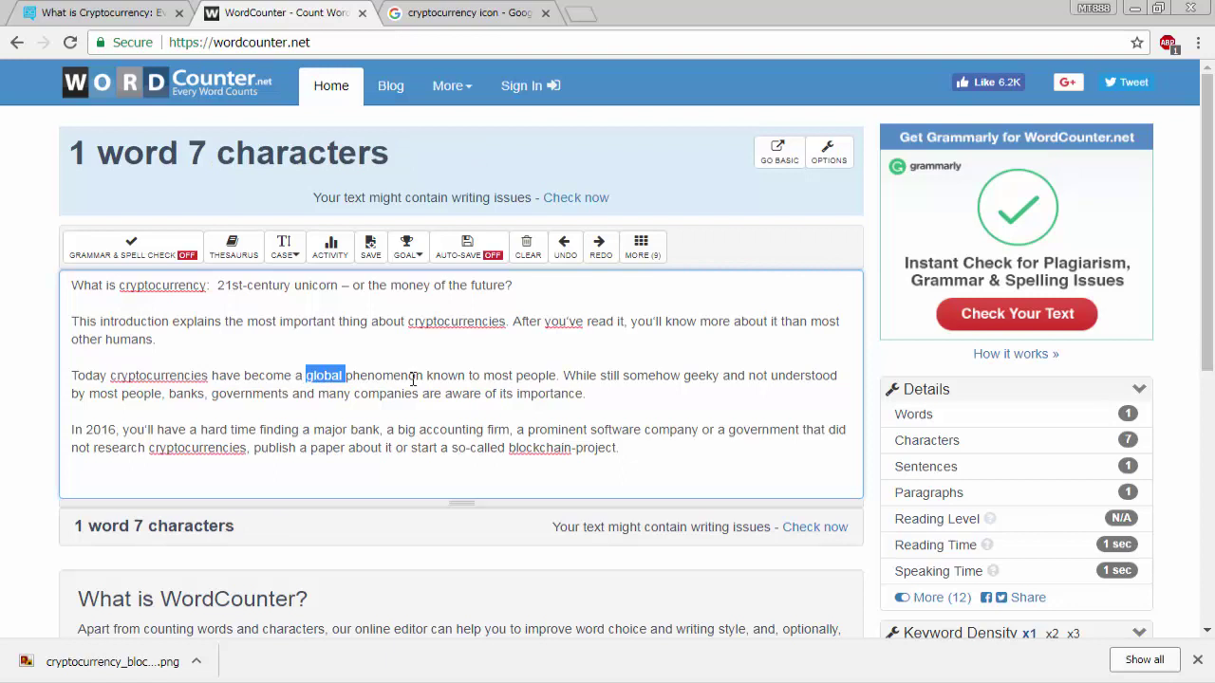
{"action": "left_click", "coordinate": [495, 377]}
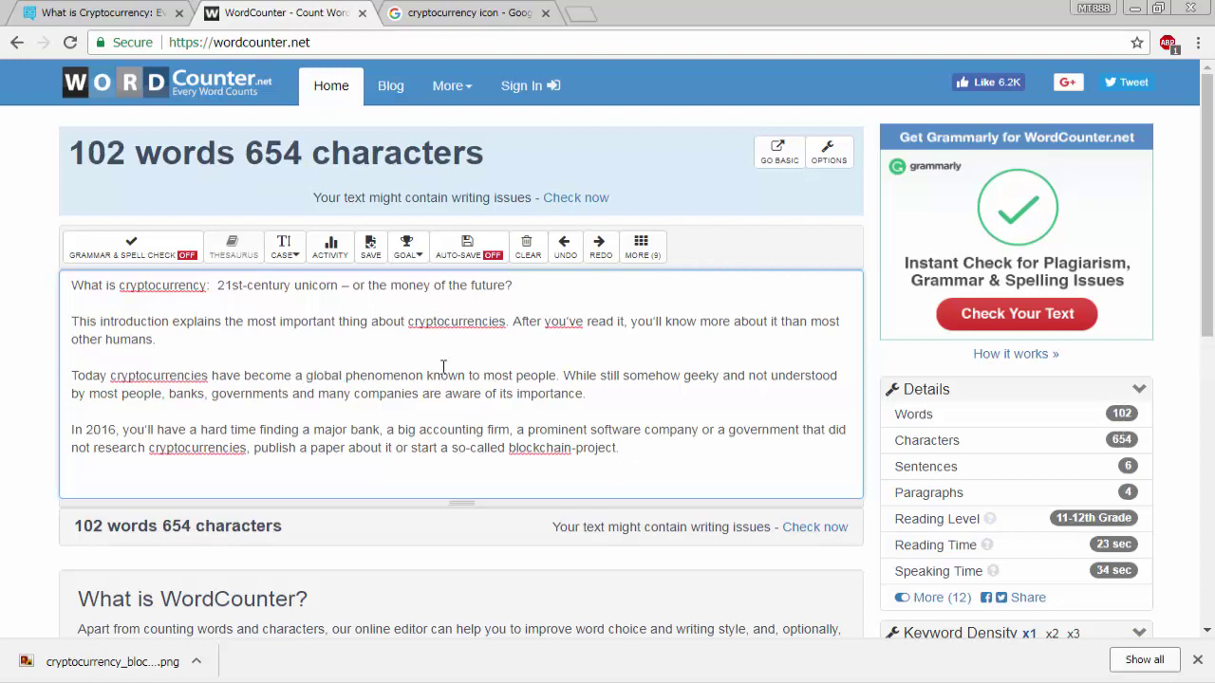
{"action": "double_click", "coordinate": [533, 376]}
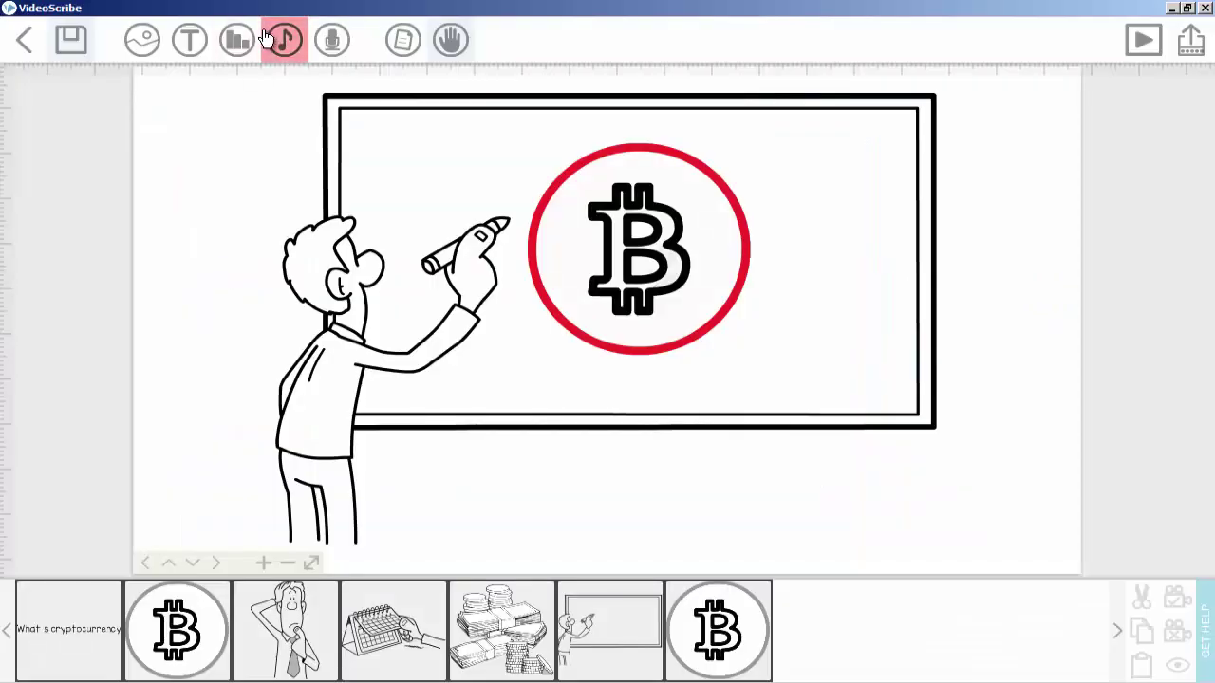
Search the Doodle SVG Pack folder for people, view the circle people image, and return to the word cryptocurrencies in the script's "Today" paragraph.
{"action": "left_click", "coordinate": [135, 681]}
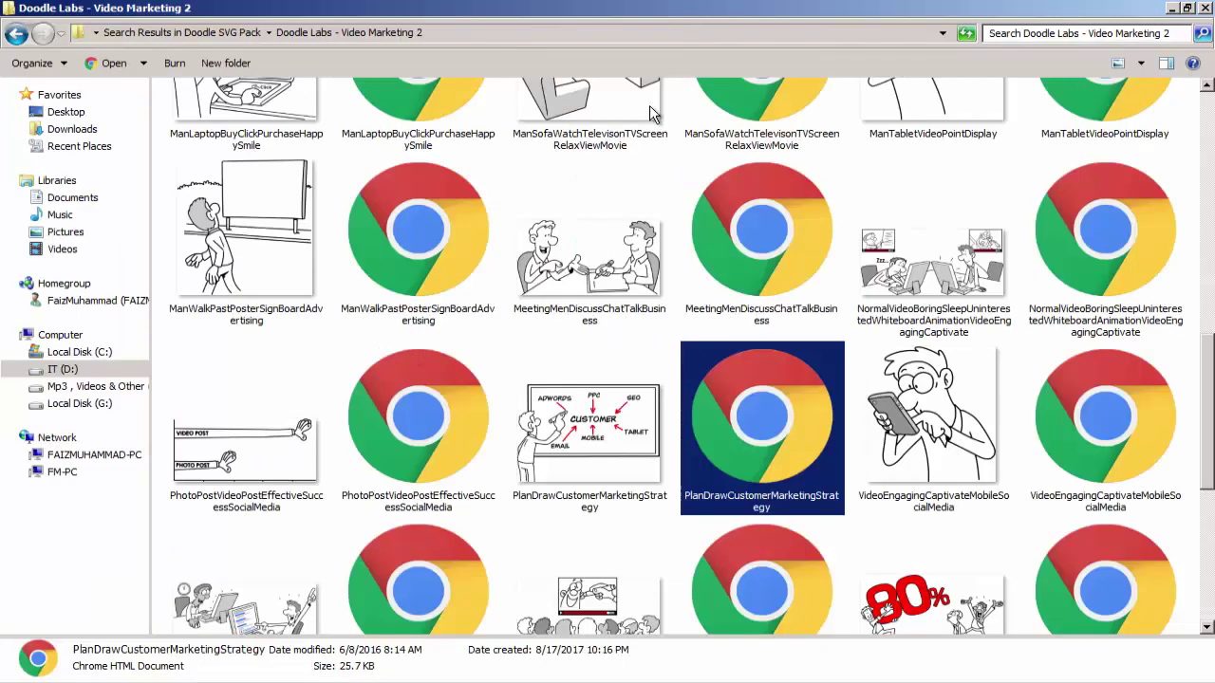
{"action": "left_click", "coordinate": [172, 35]}
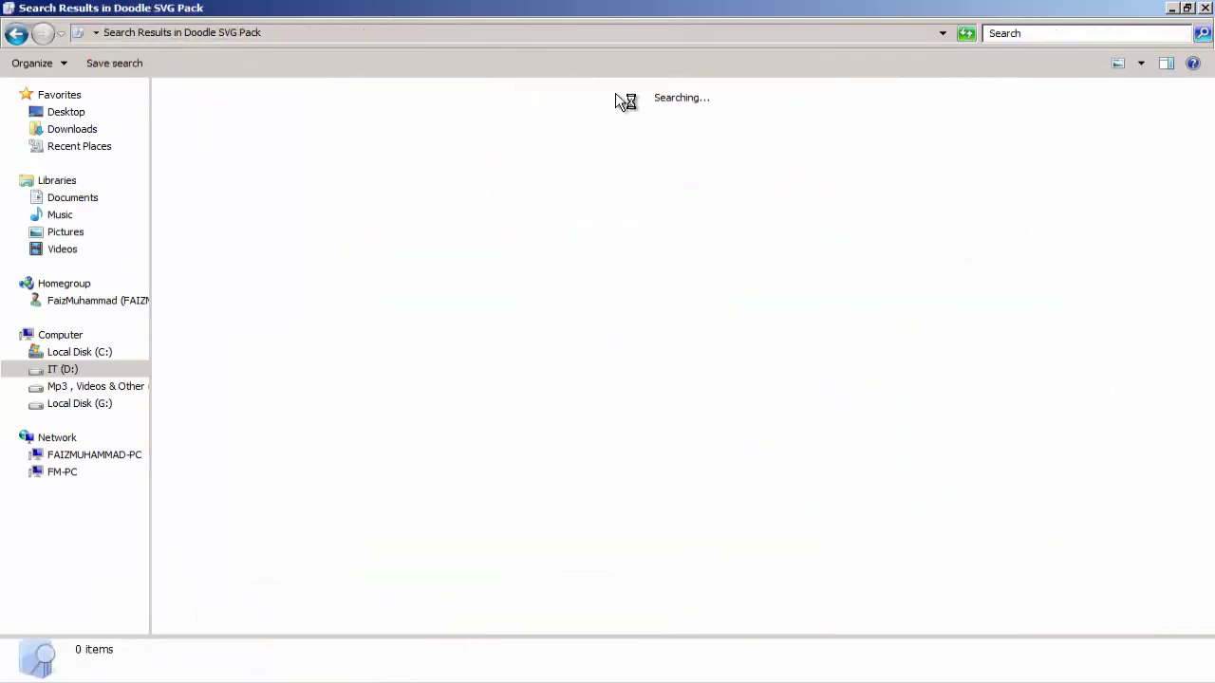
{"action": "left_click", "coordinate": [1014, 32]}
{"action": "type", "text": "people"}
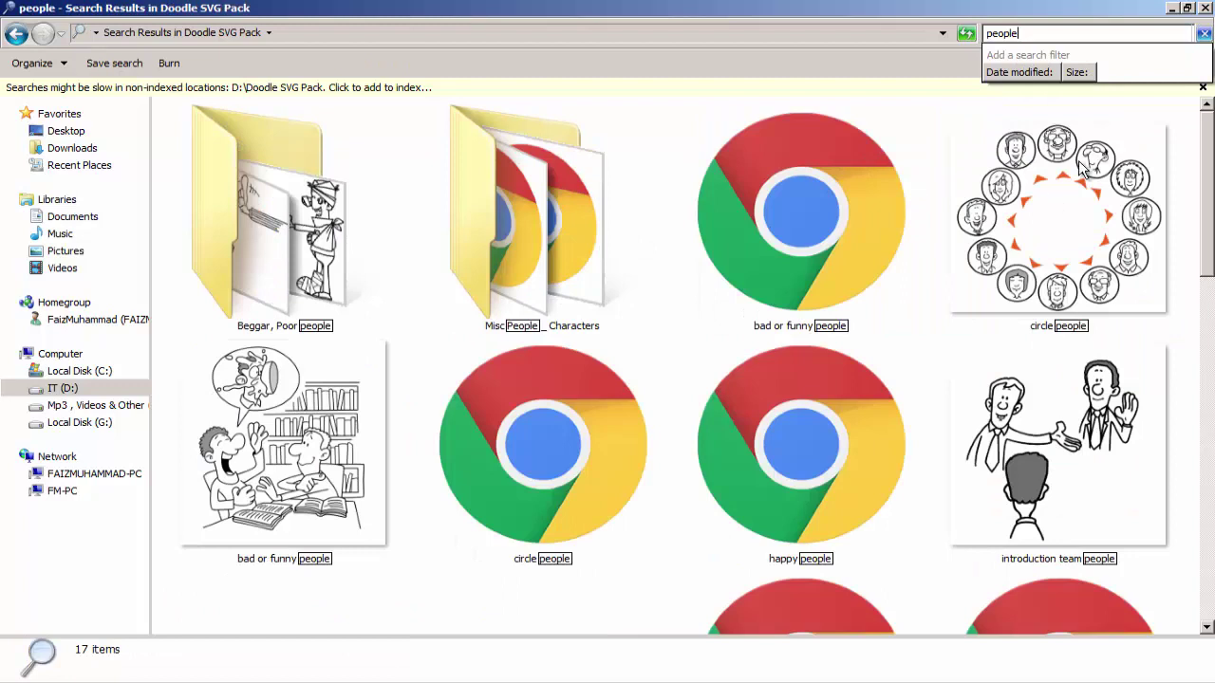
{"action": "double_click", "coordinate": [1147, 211]}
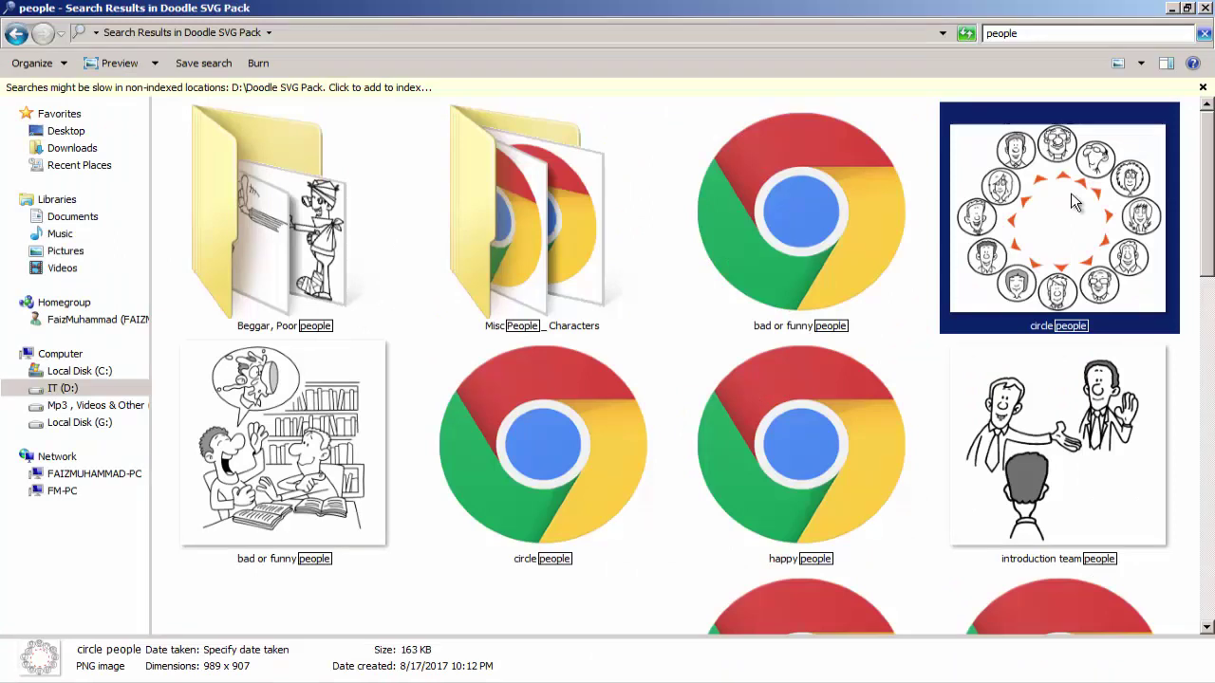
{"action": "double_click", "coordinate": [1070, 194]}
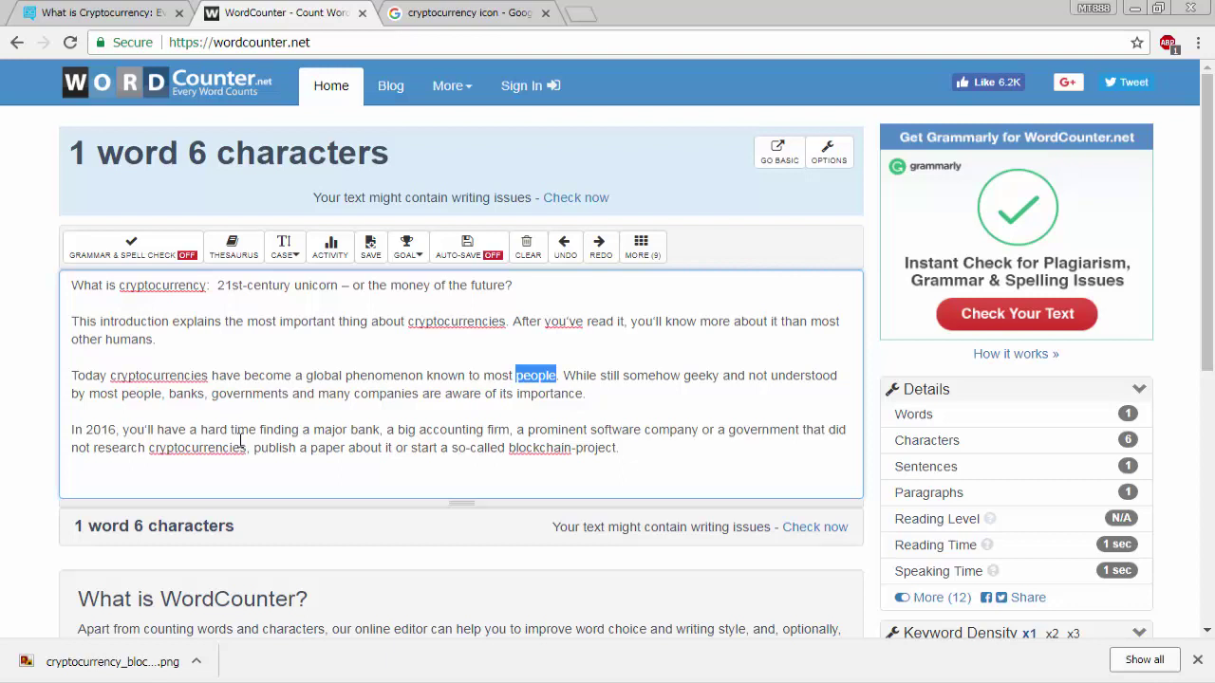
{"action": "double_click", "coordinate": [133, 374]}
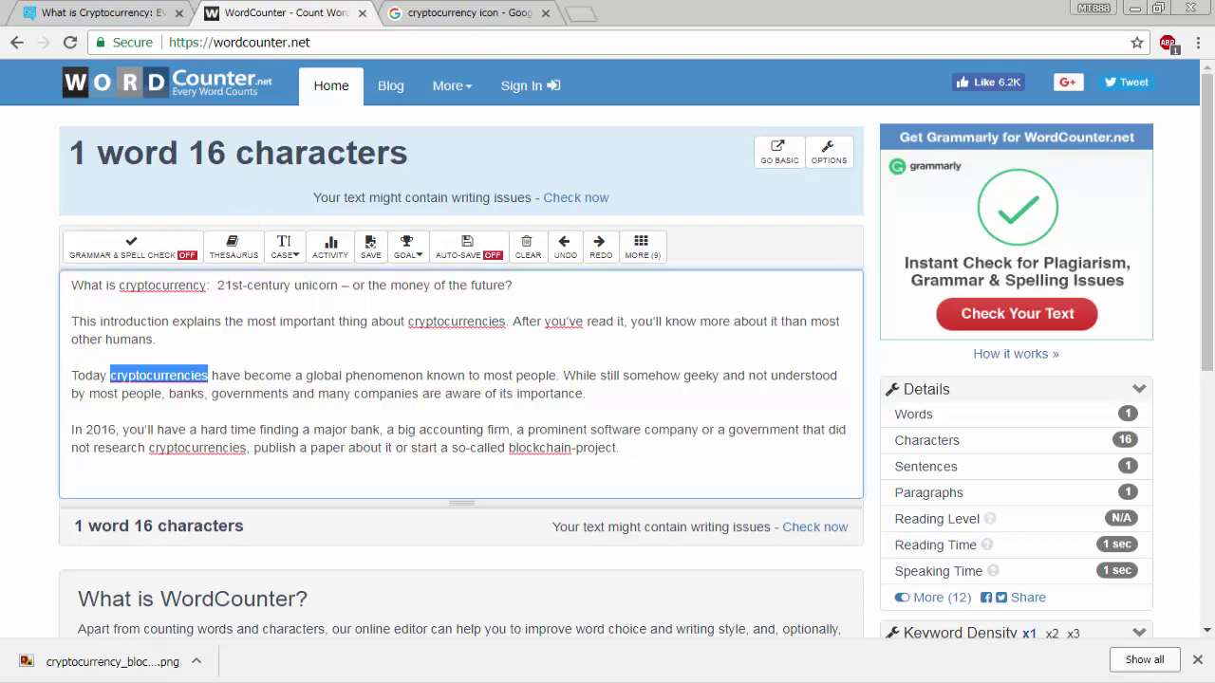
Switch to VideoScribe, start publishing the scribe as a video file, and set its size to 1080 (Full HD).
{"action": "left_click", "coordinate": [224, 680]}
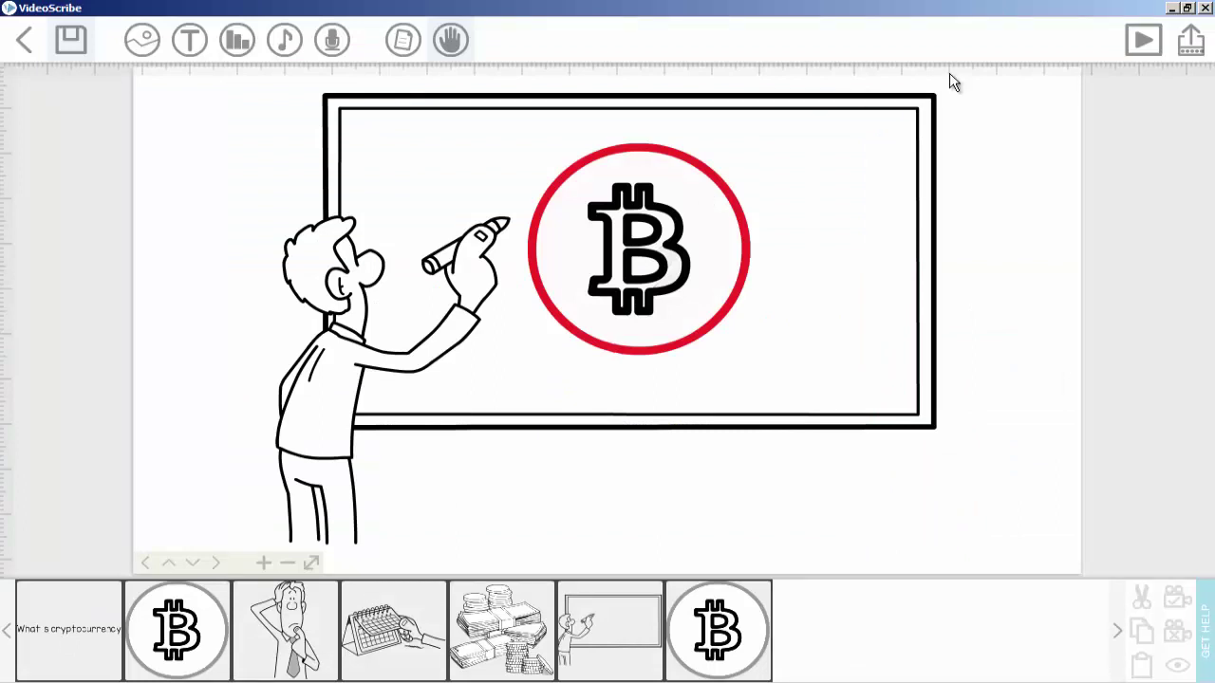
{"action": "left_click", "coordinate": [1189, 59]}
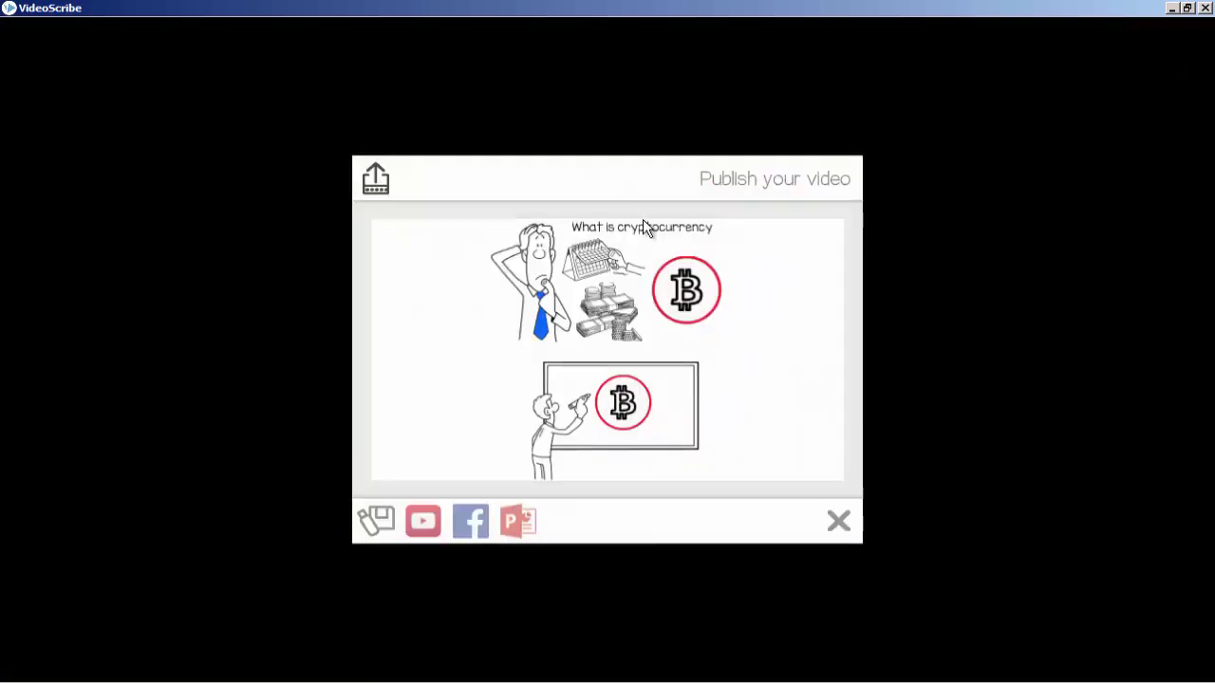
{"action": "left_click", "coordinate": [380, 526]}
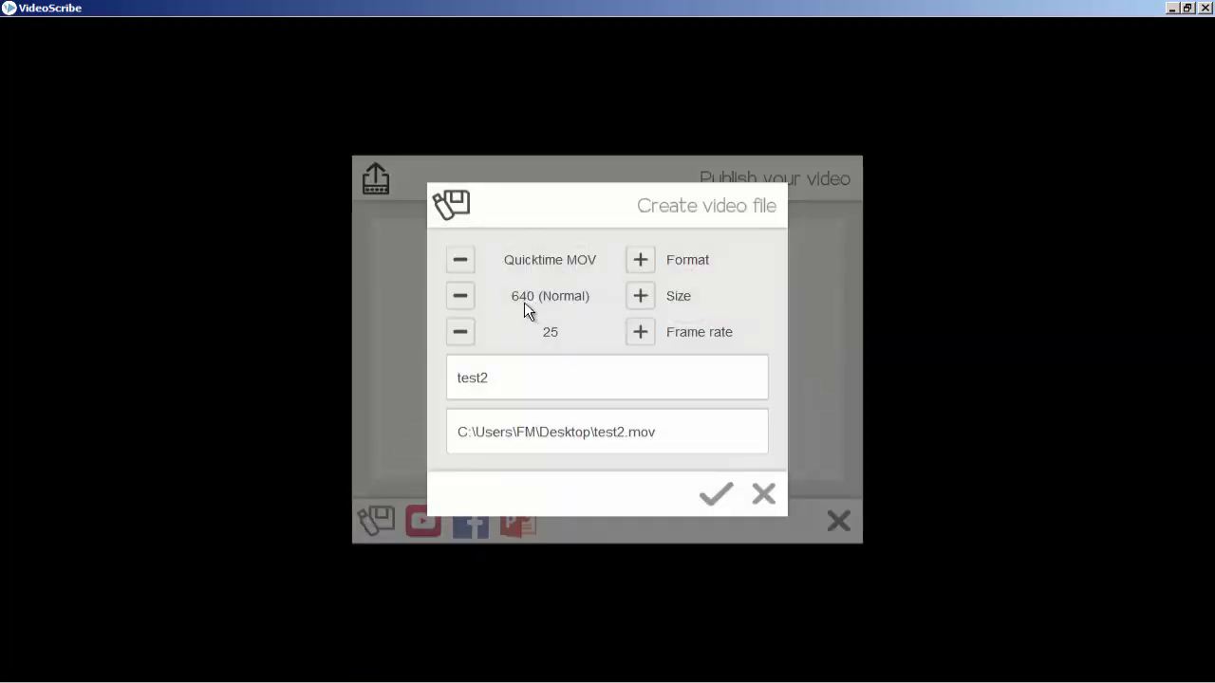
{"action": "left_click", "coordinate": [635, 302]}
{"action": "left_click", "coordinate": [635, 301]}
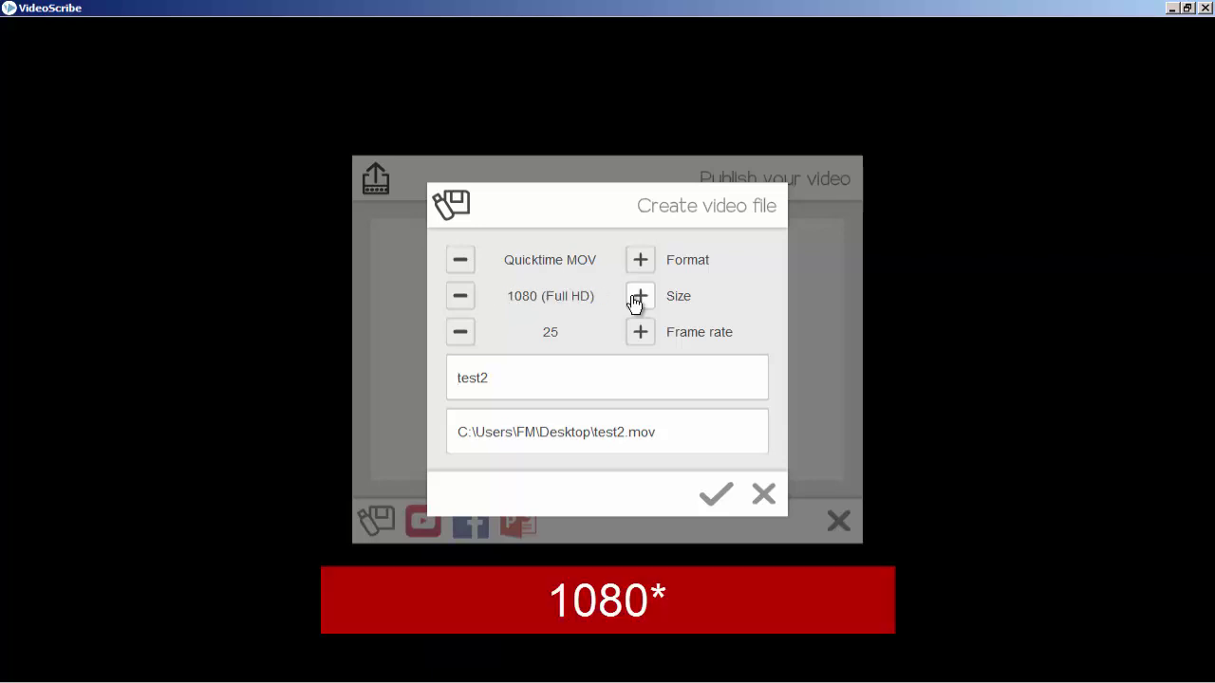